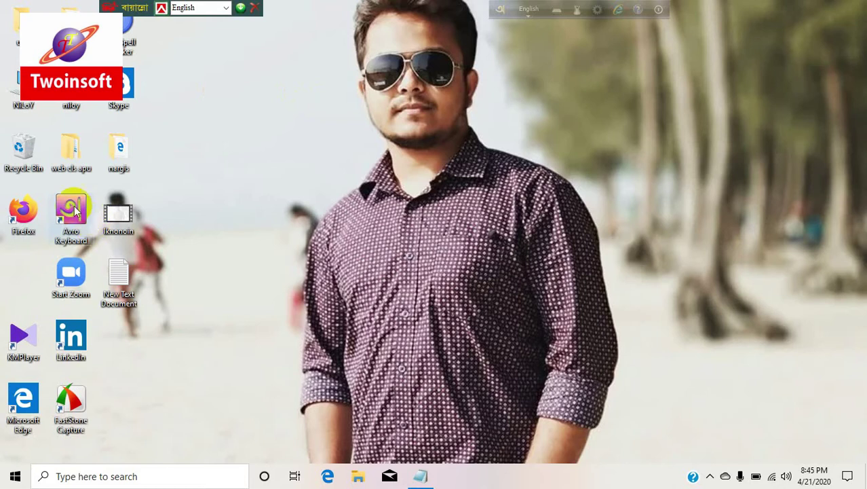
- Open the inner dreamwever folder on New Volume (E:), under software and the outer dreamwever folder
double_click(24, 85)
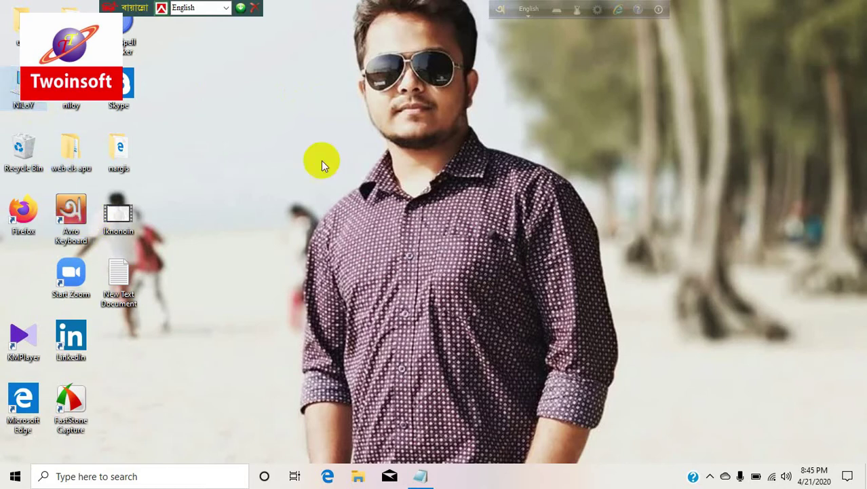
click(708, 42)
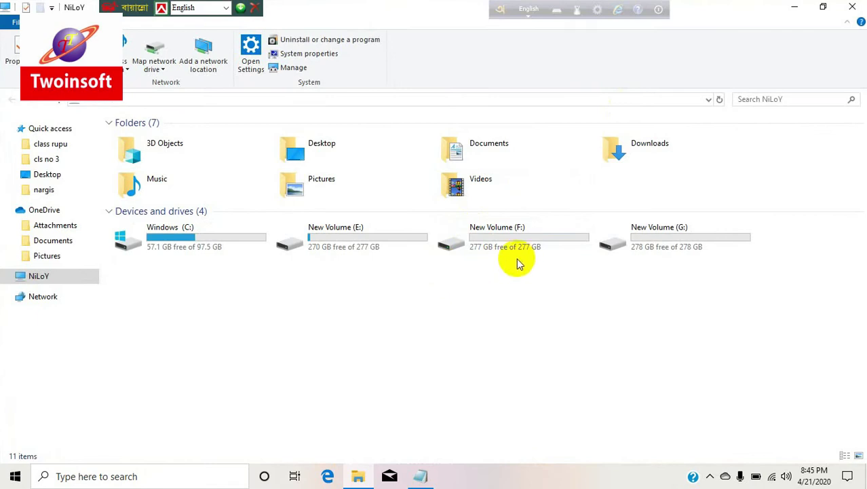
double_click(386, 230)
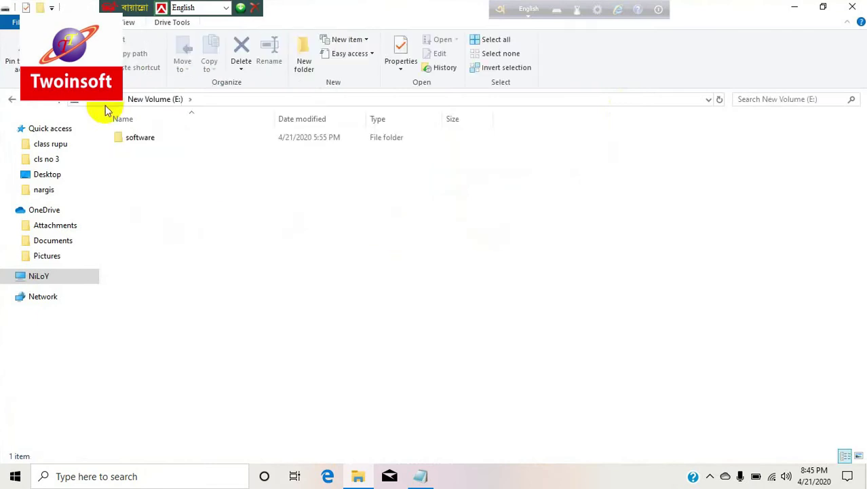
double_click(136, 137)
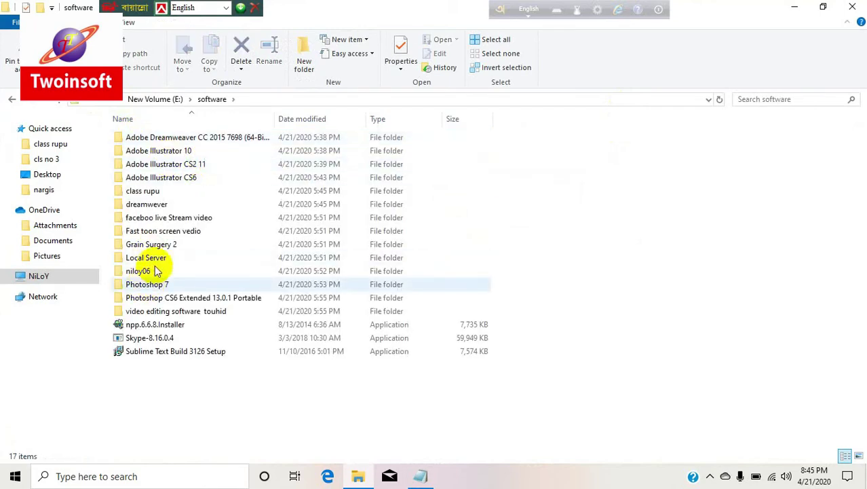
double_click(151, 203)
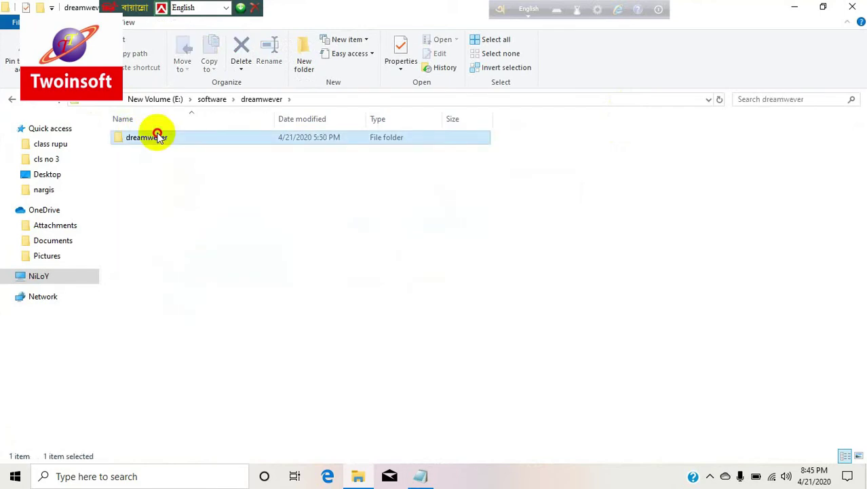
double_click(155, 136)
click(163, 164)
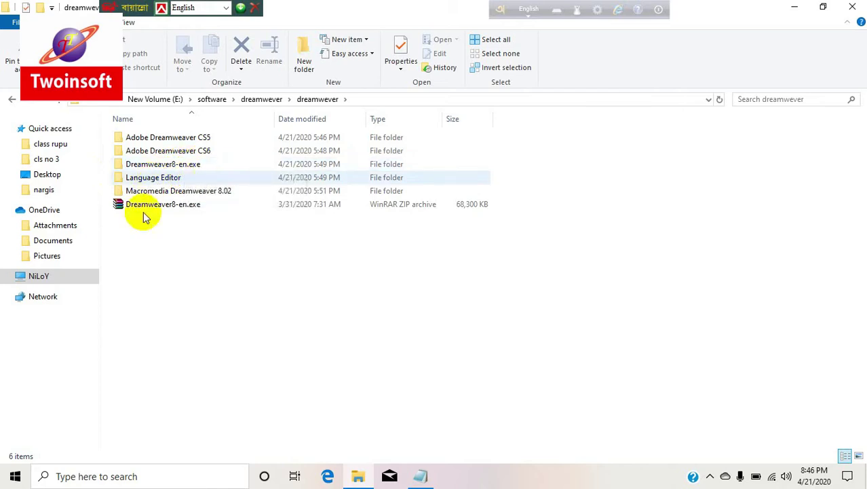
- Open the Dreamweaver8-en.exe folder inside the inner dreamwever folder
click(182, 166)
double_click(182, 167)
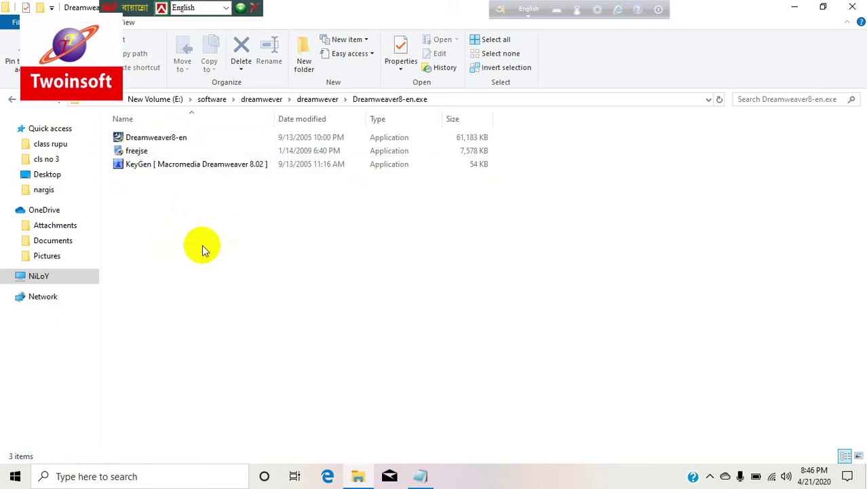
click(57, 100)
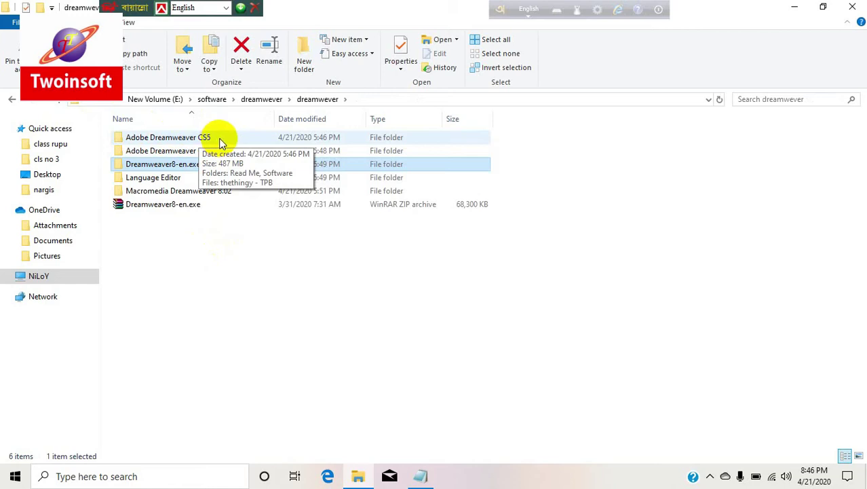
click(193, 166)
double_click(194, 166)
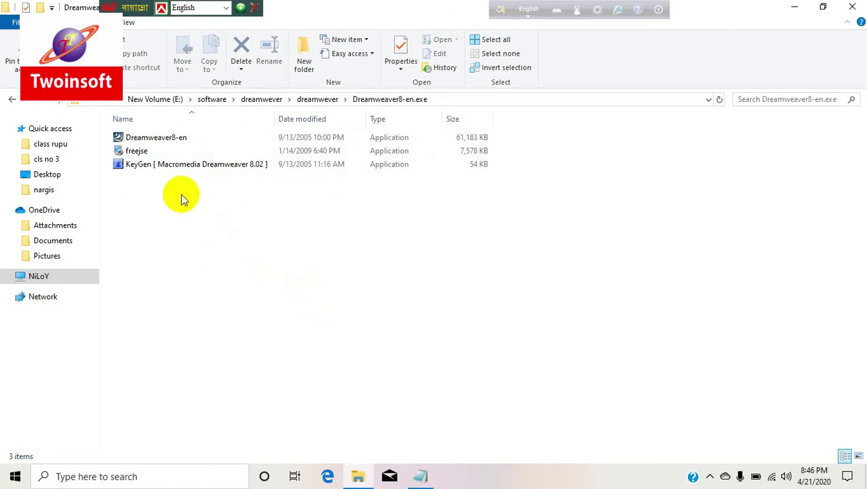
- Run the Dreamweaver8-en installer and proceed past the wizard's welcome page
click(156, 164)
click(128, 137)
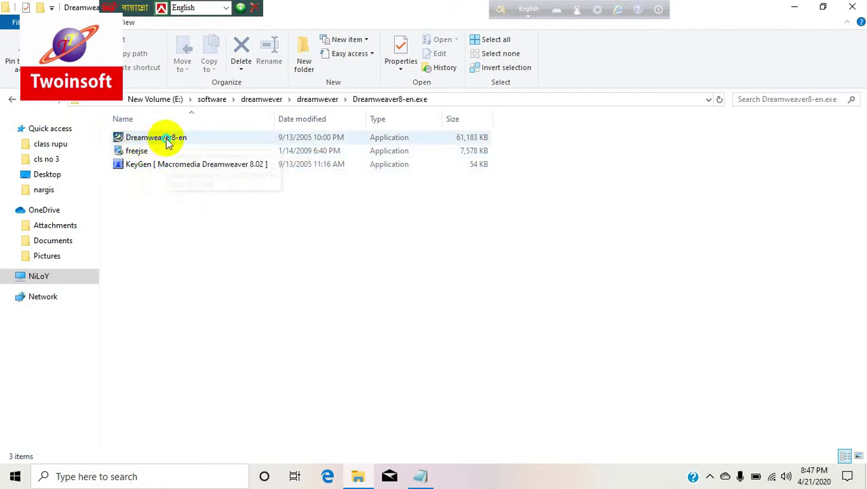
double_click(166, 139)
right_click(166, 139)
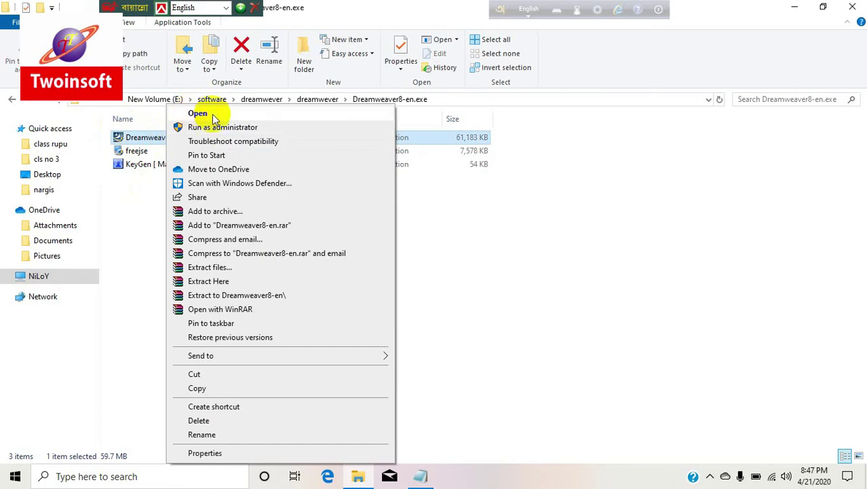
click(146, 139)
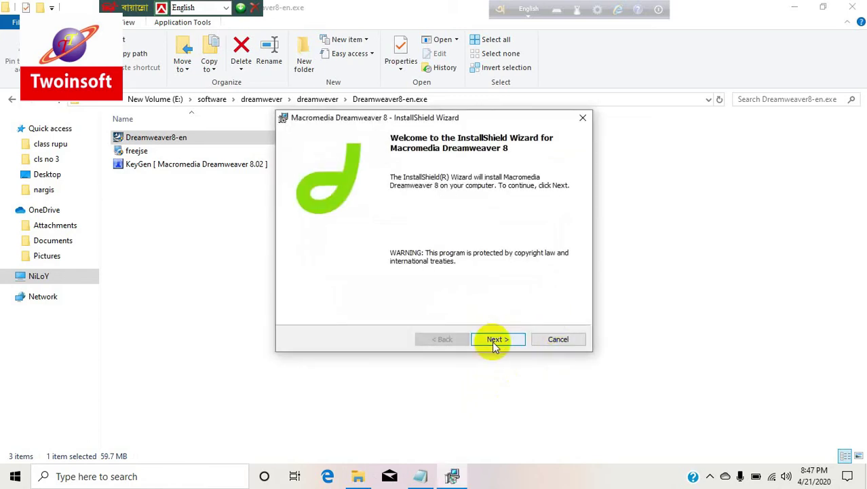
click(494, 340)
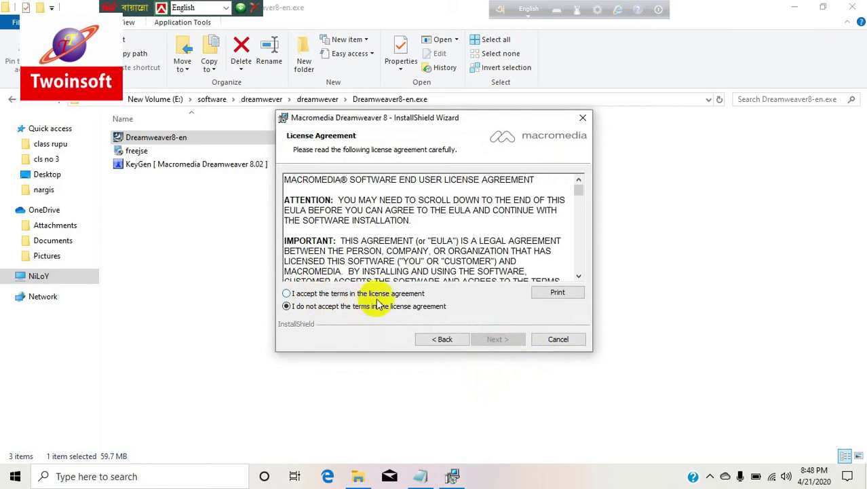
- Accept the terms of the Macromedia software license agreement and continue the installation
drag(362, 179, 450, 271)
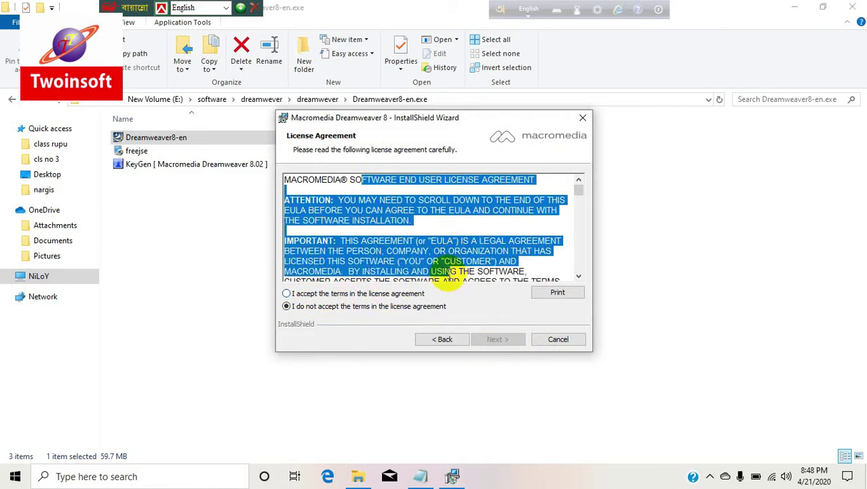
click(287, 293)
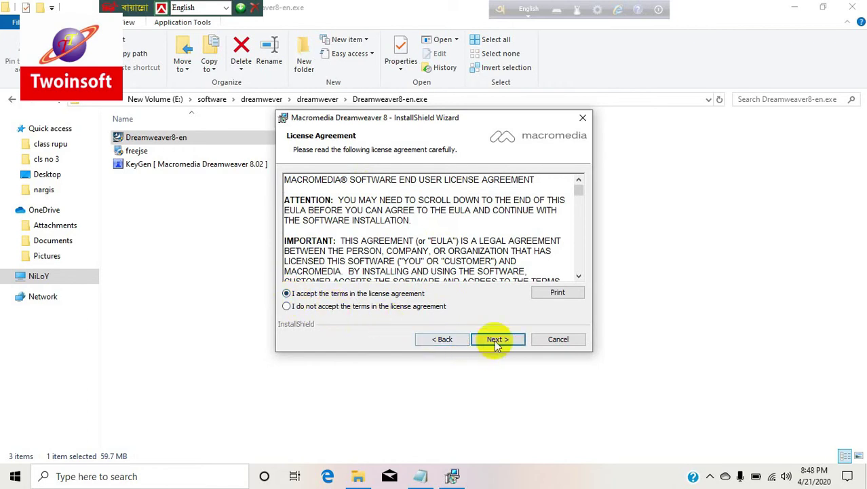
click(501, 341)
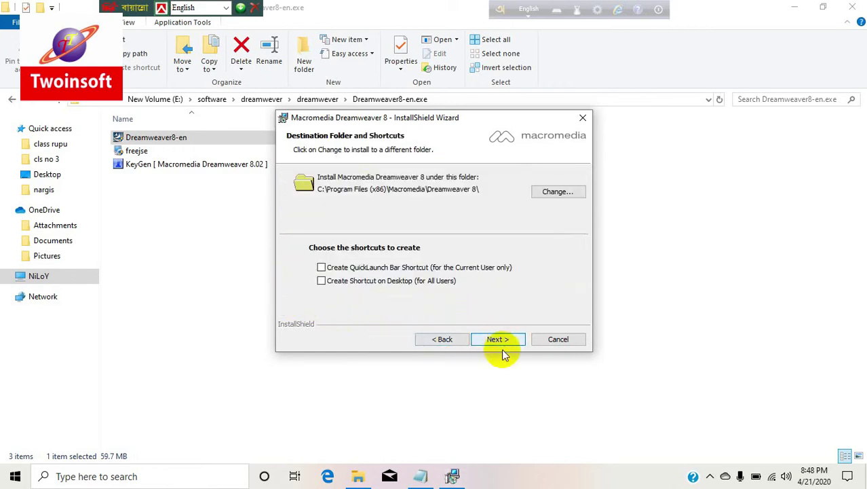
- Enable the QuickLaunch bar shortcut and the desktop shortcut for all users, keeping the default destination folder
click(339, 281)
click(337, 267)
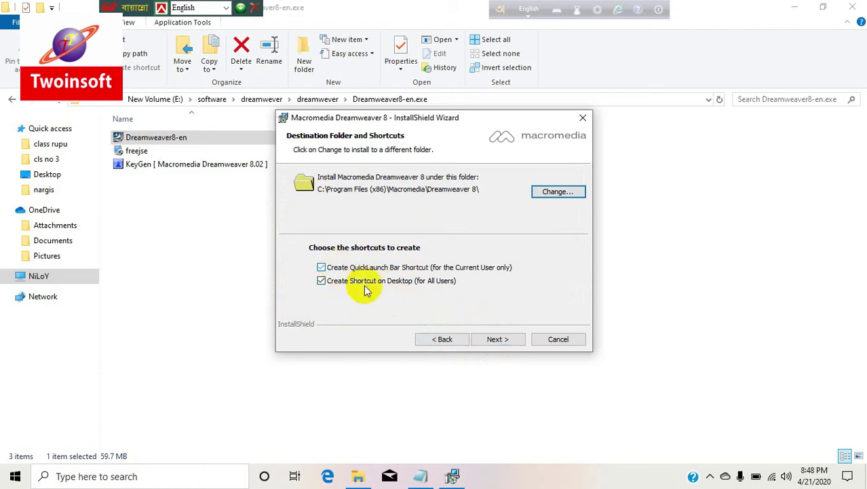
click(499, 342)
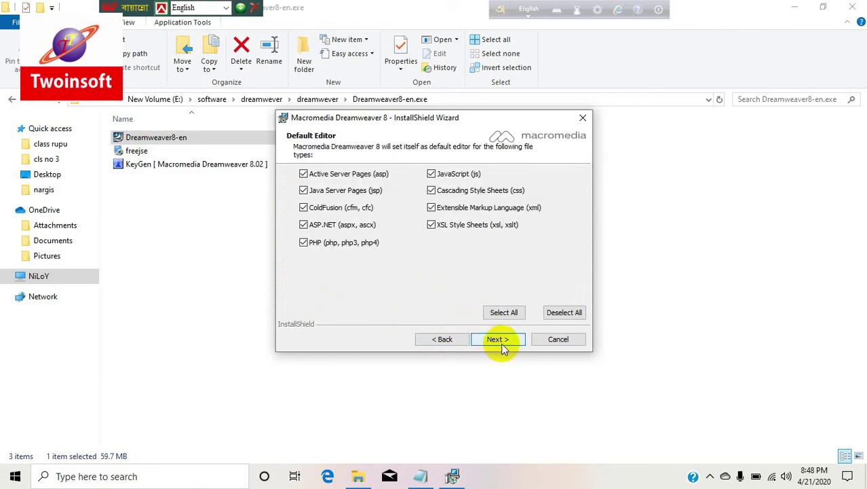
- Keep all default editor file types selected, install Macromedia Dreamweaver 8 and close the completed wizard
click(500, 343)
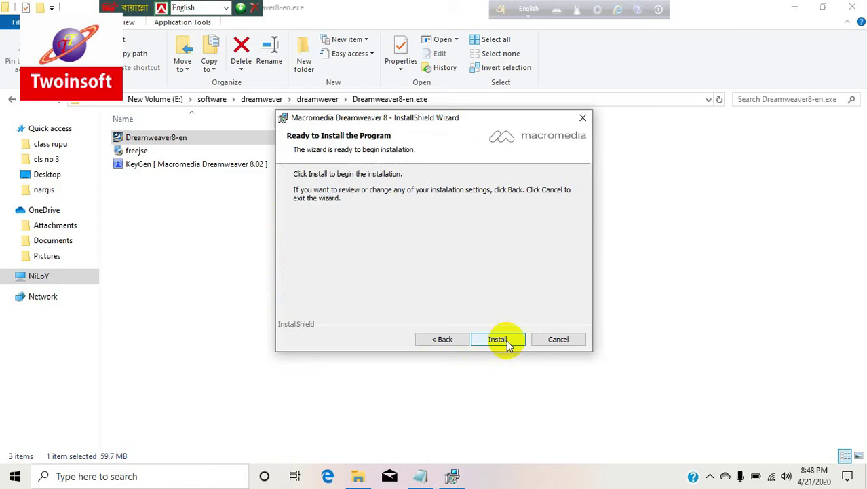
click(507, 342)
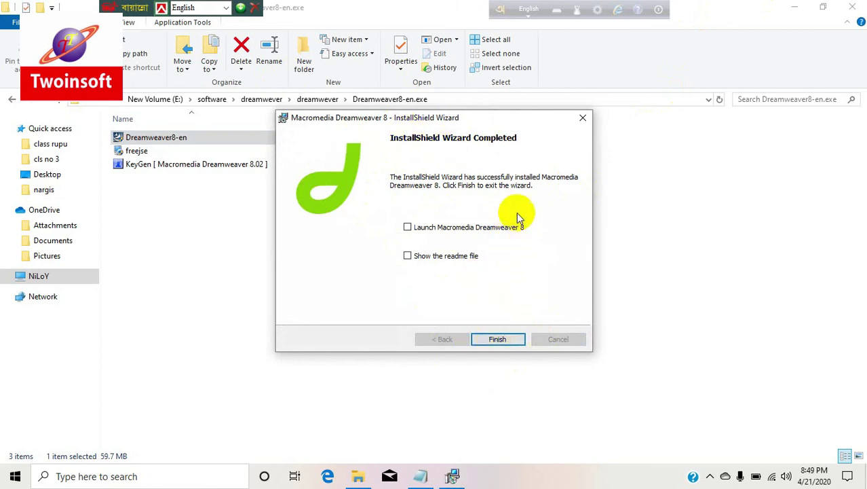
click(506, 342)
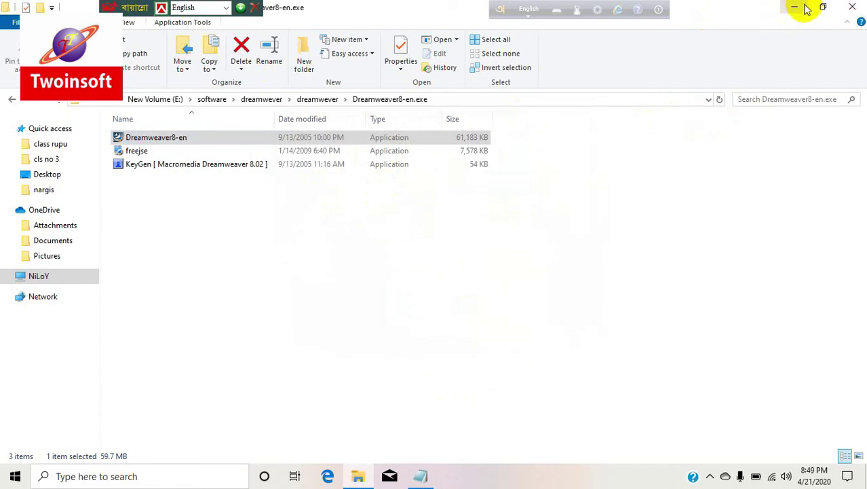
- Browse the list of installed apps for Dreamweaver and search the computer for "dre"
click(15, 476)
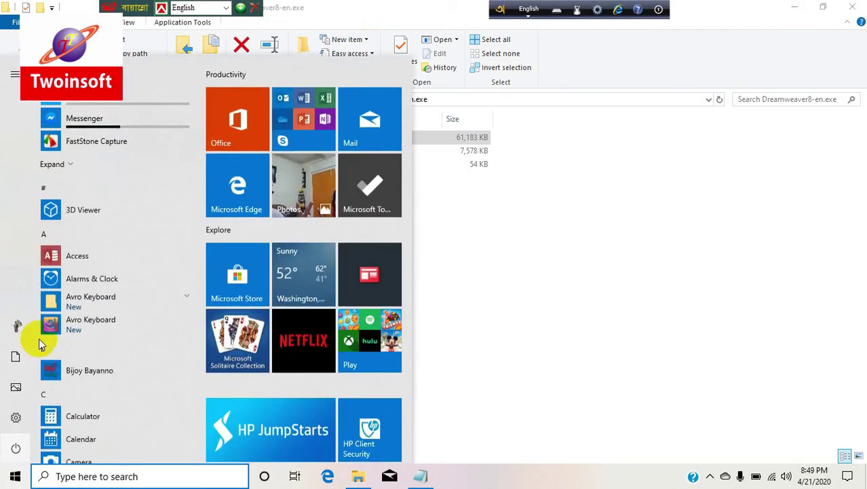
scroll(54, 367, down, 10)
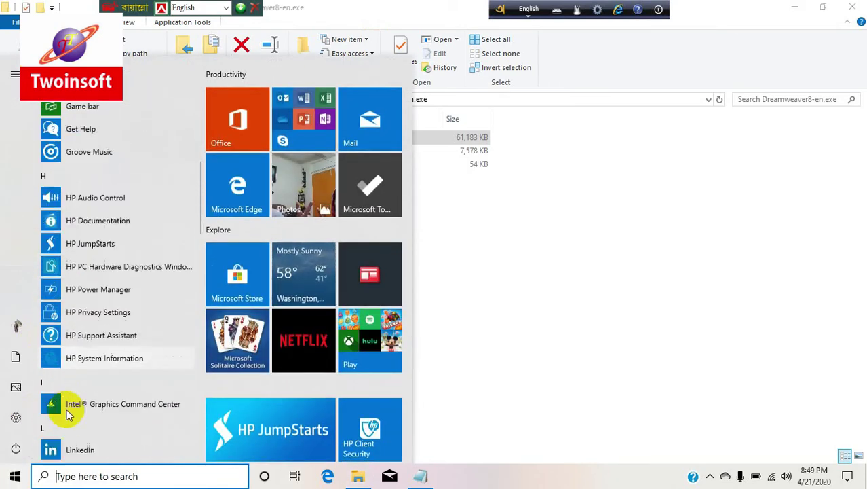
scroll(76, 433, down, 12)
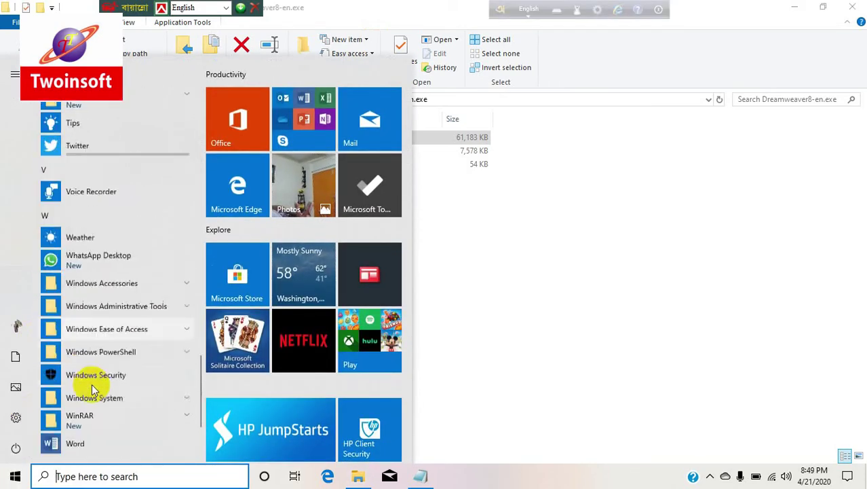
scroll(99, 374, down, 1)
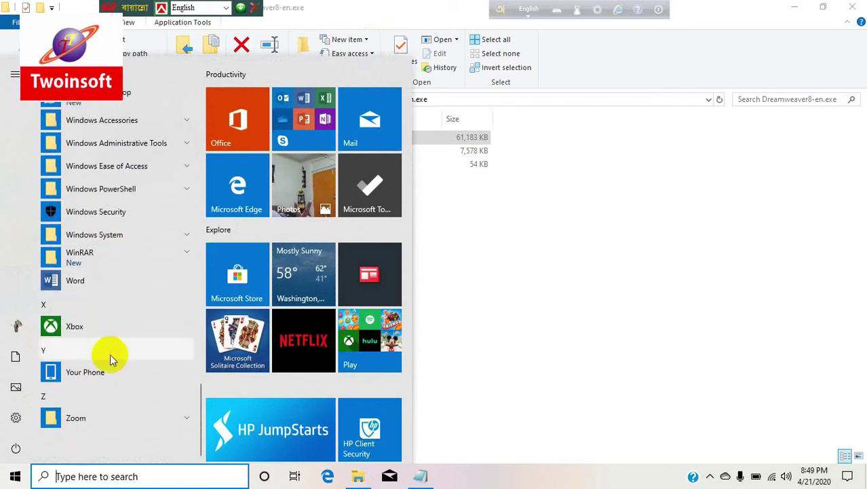
scroll(105, 235, up, 9)
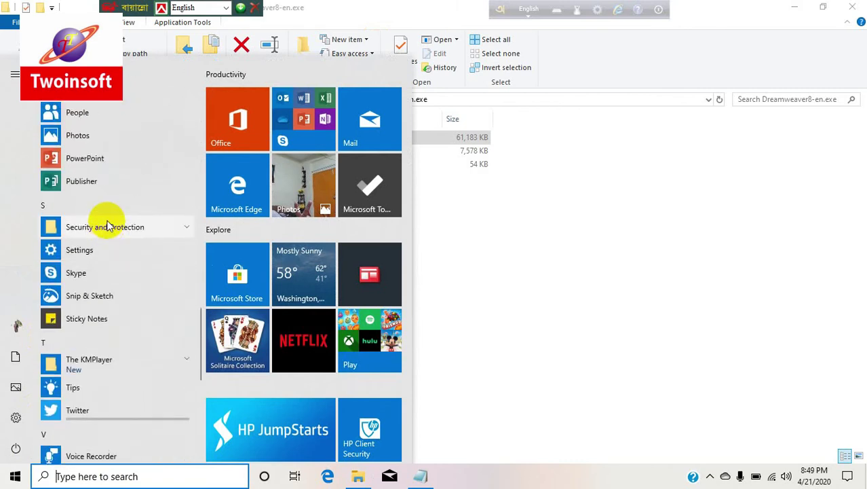
scroll(108, 221, up, 8)
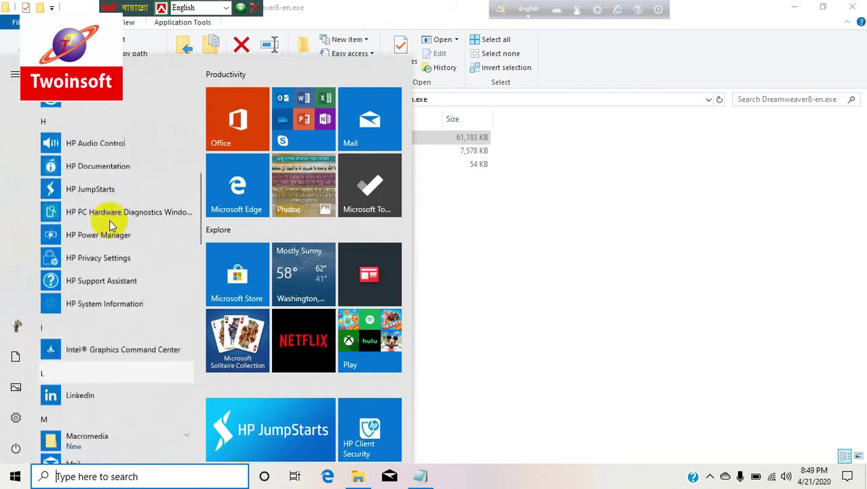
scroll(109, 219, up, 5)
scroll(110, 219, down, 3)
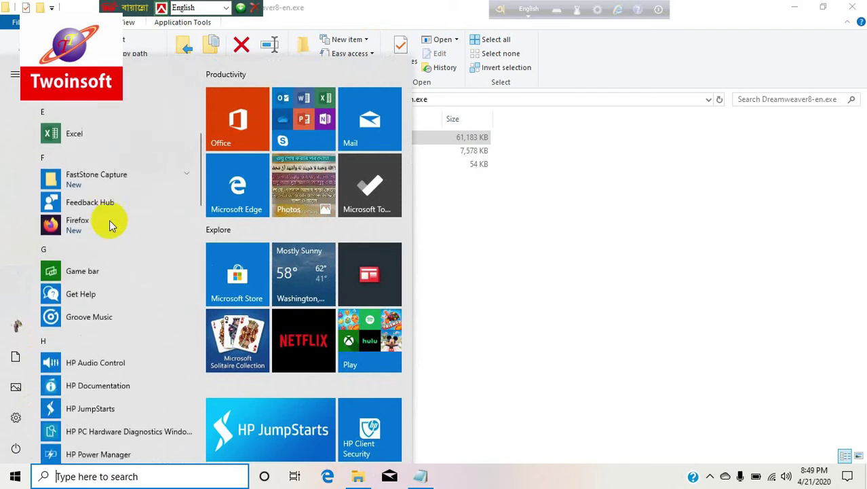
scroll(110, 233, up, 6)
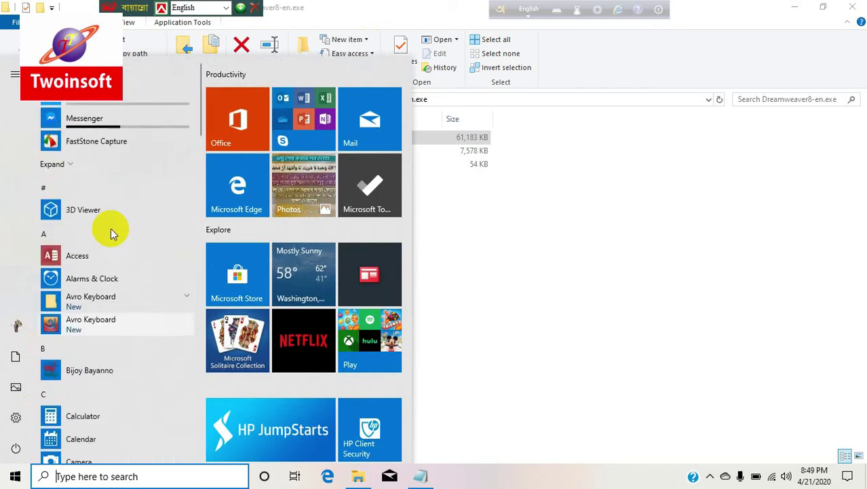
scroll(112, 233, down, 5)
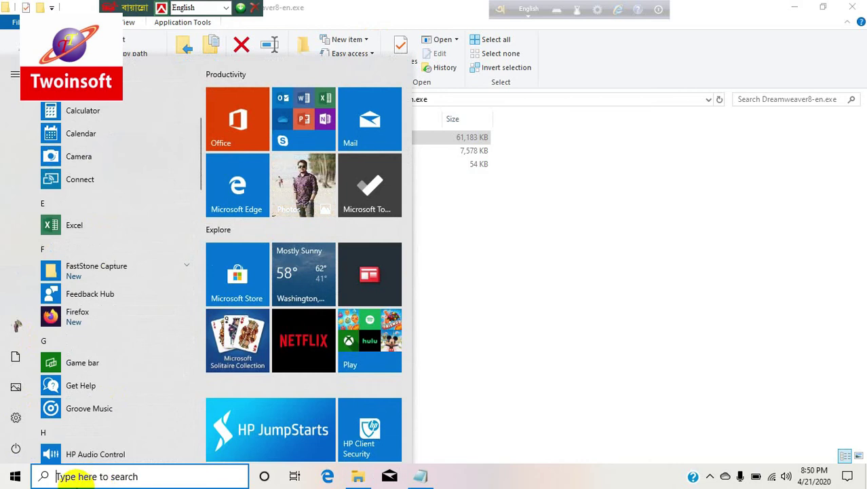
text(dre)
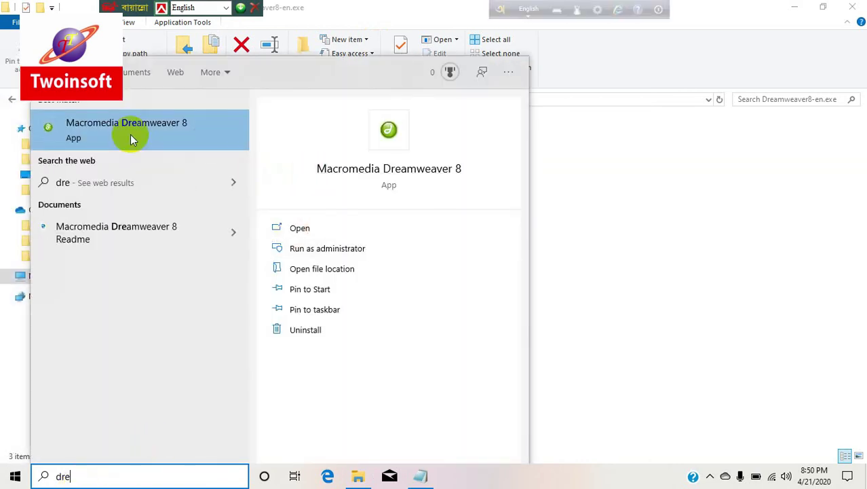
click(690, 195)
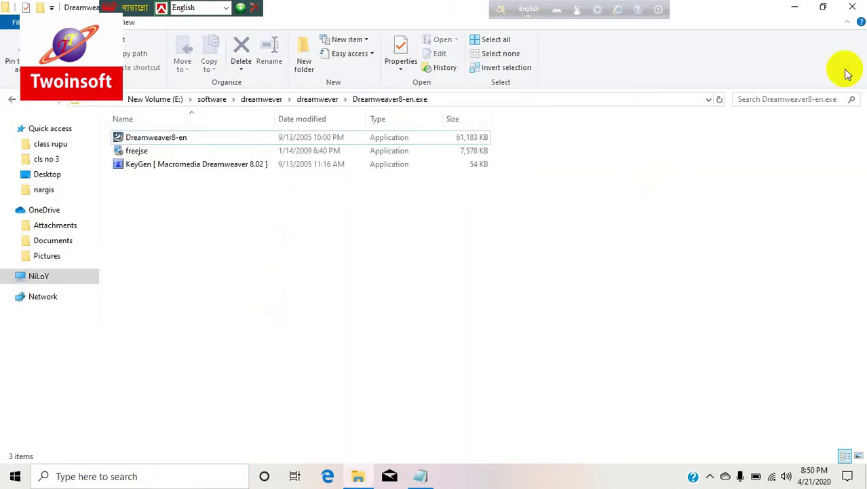
- Show the desktop and move the Macromedia Dreamweaver 8 shortcut to the empty spot beside the Skype icon
click(795, 7)
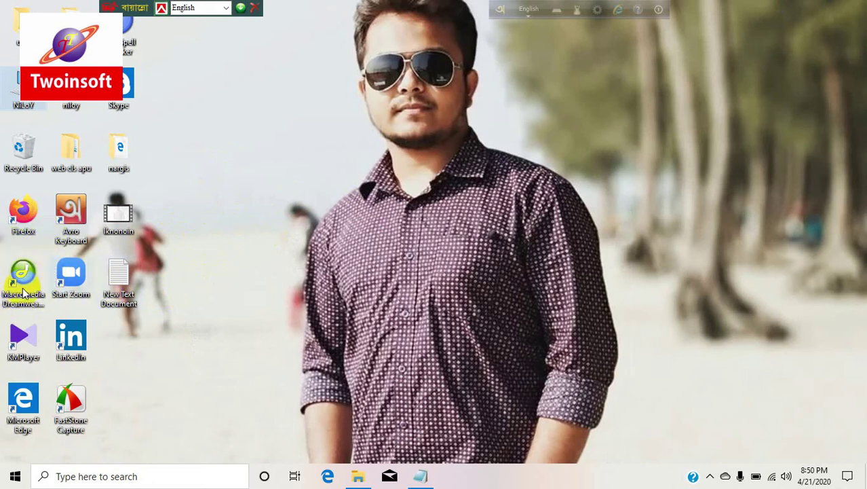
drag(25, 271, 171, 62)
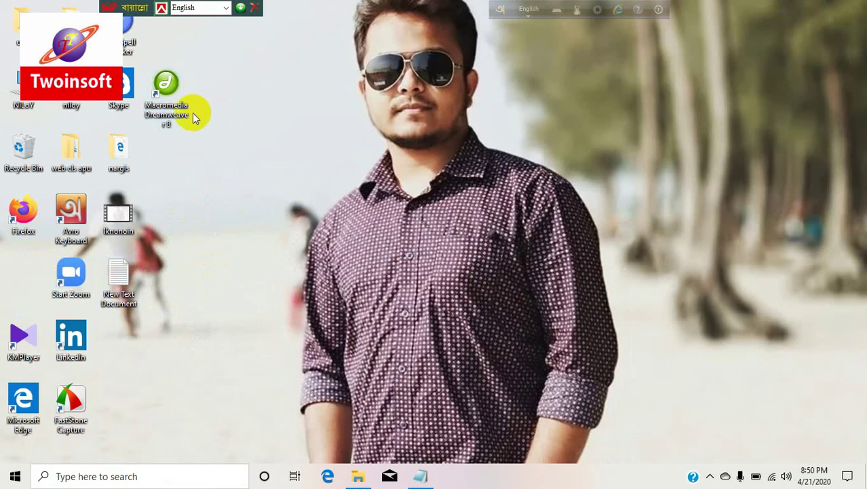
click(371, 181)
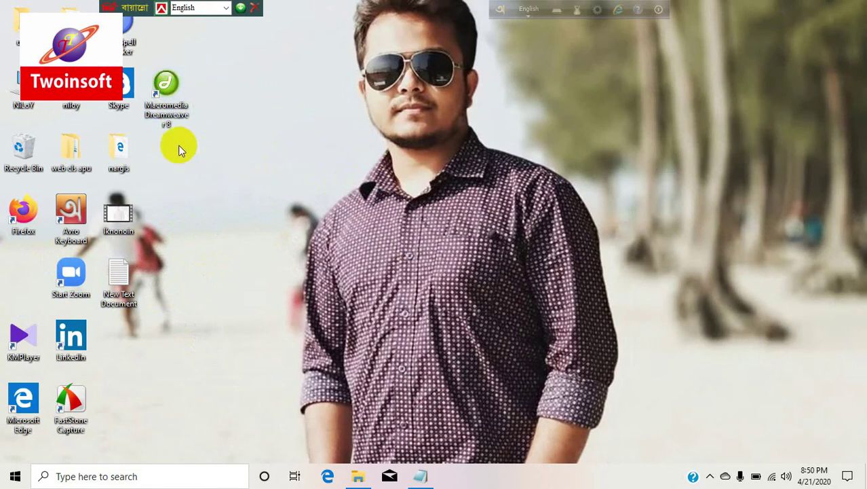
- Launch Macromedia Dreamweaver 8 from its desktop shortcut, maximize the window and minimize it to return to the desktop
click(171, 88)
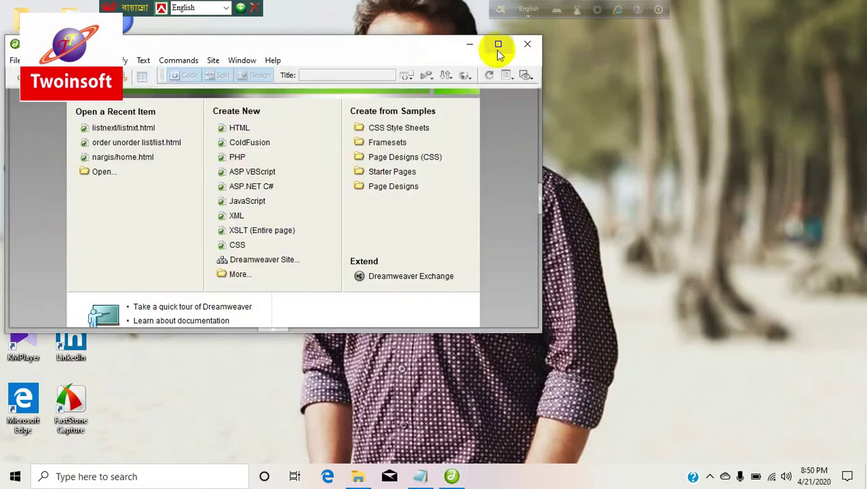
click(500, 44)
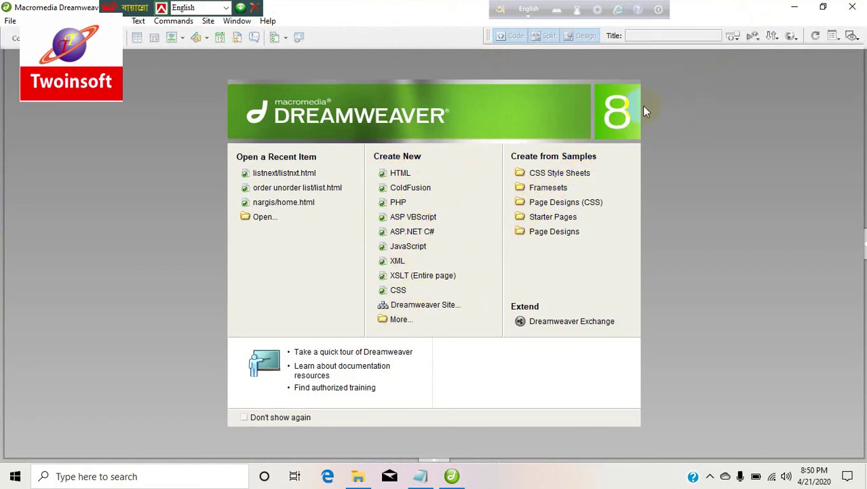
click(794, 7)
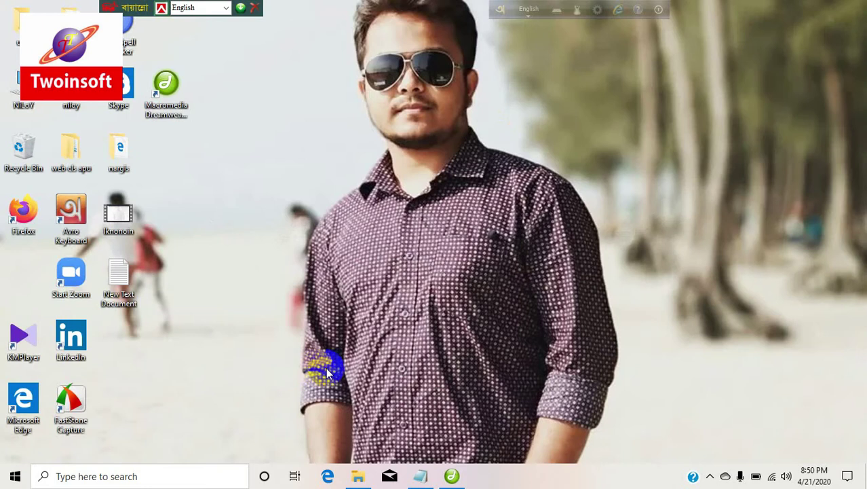
click(452, 476)
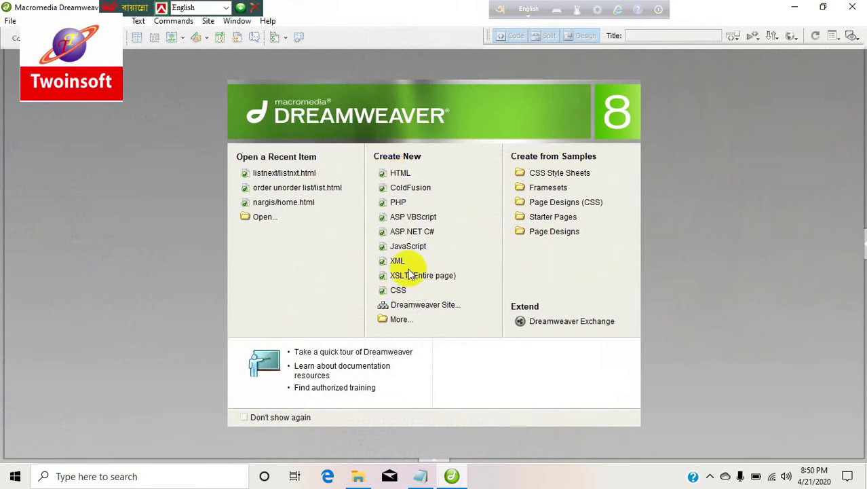
click(795, 8)
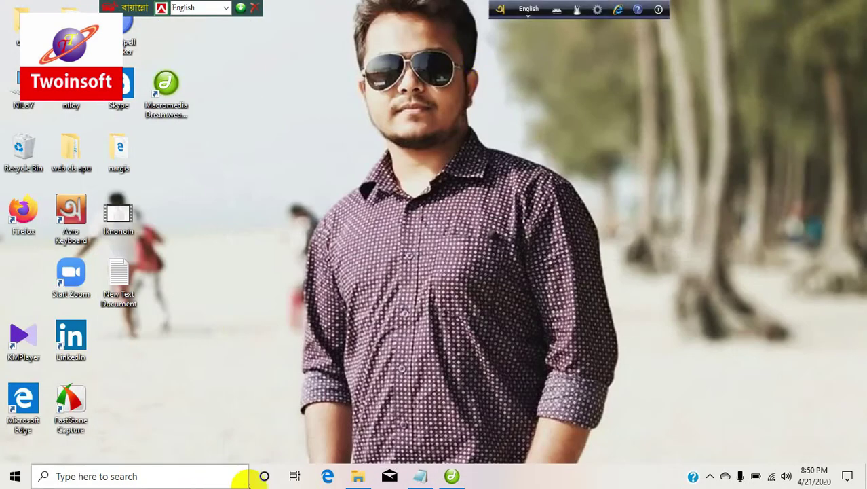
- Copy the Dreamweaver 8 serial number from the Keymaker window, then close the installer folder and Keymaker with Dreamweaver in front
click(358, 477)
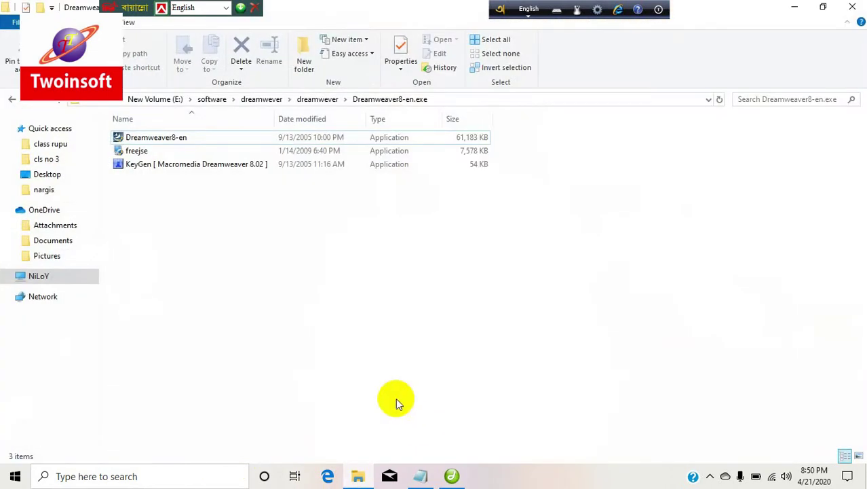
double_click(168, 167)
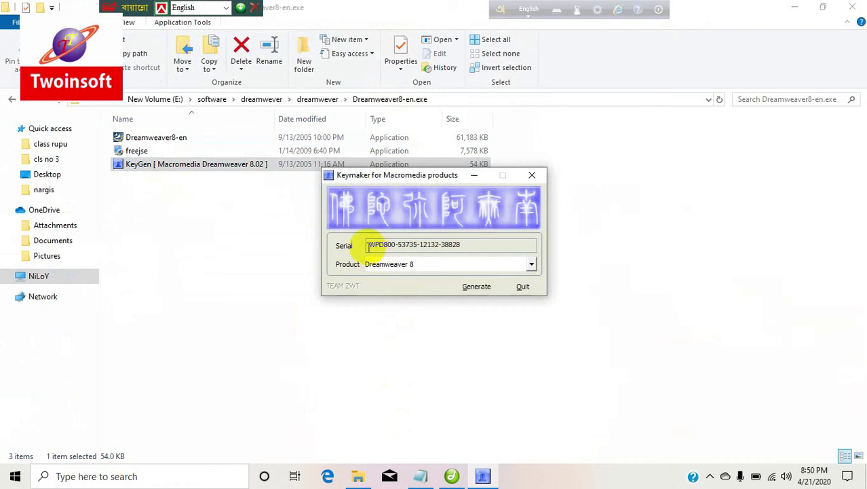
drag(367, 245, 463, 245)
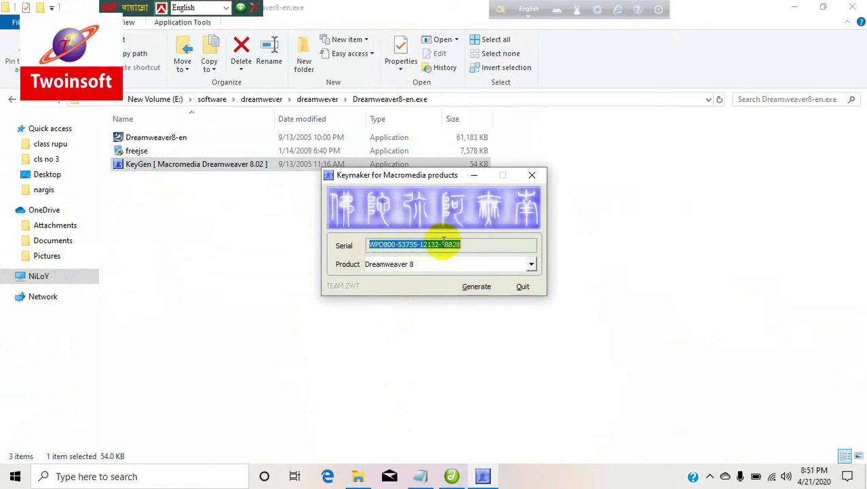
right_click(444, 246)
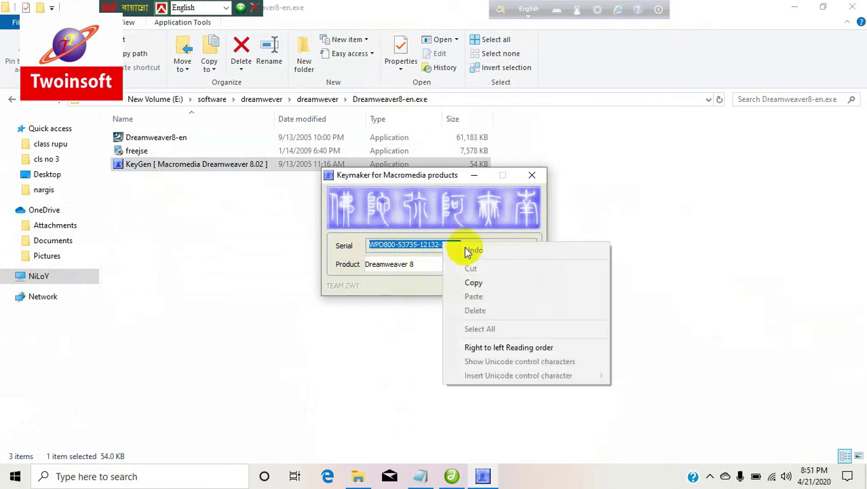
click(475, 283)
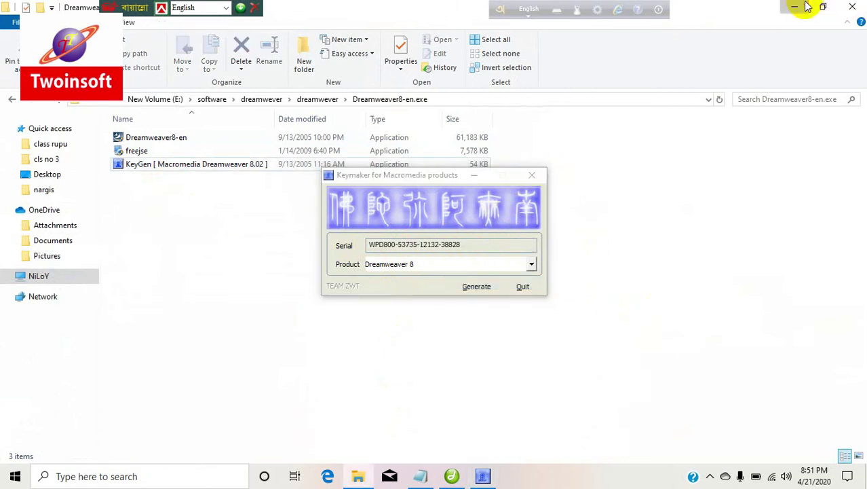
click(851, 7)
click(453, 477)
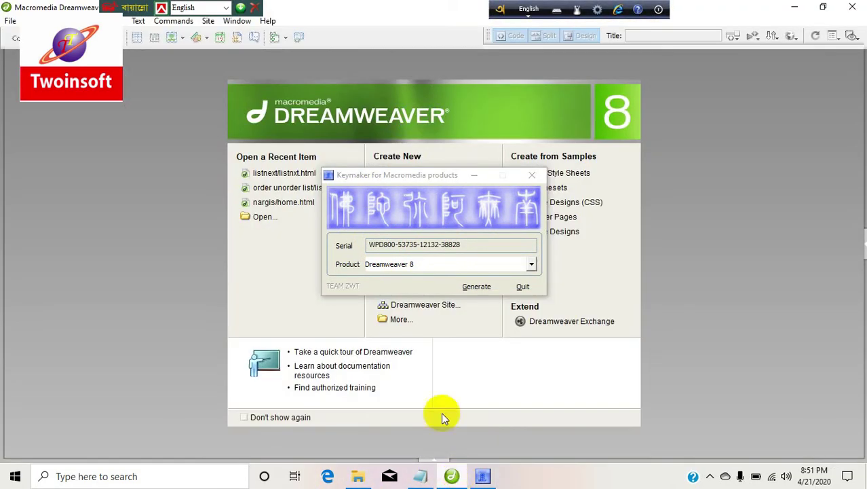
click(532, 175)
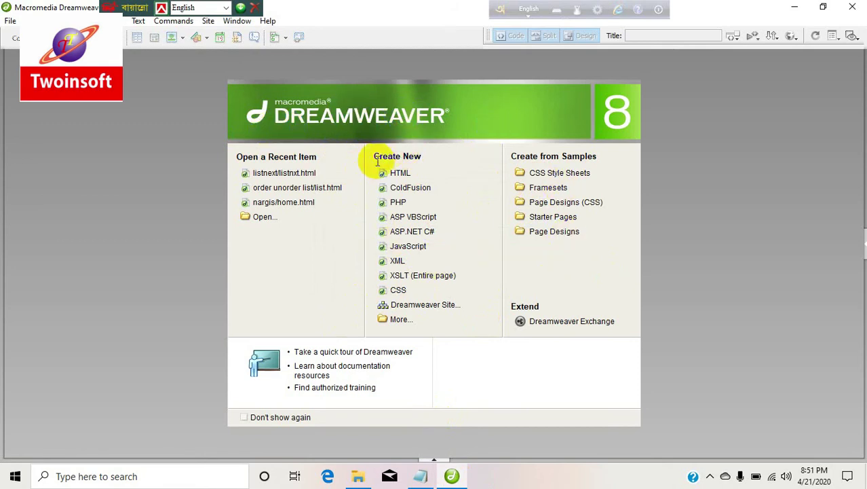
- View the open New Text Document in Notepad and minimize it
click(421, 478)
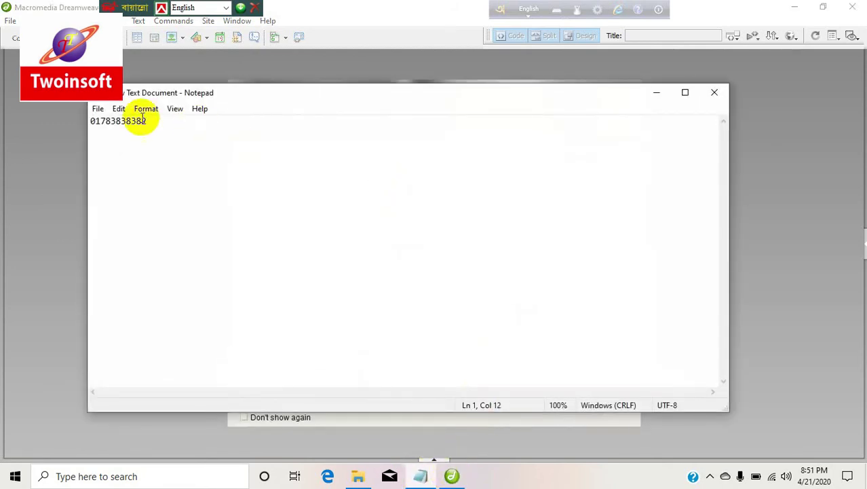
click(655, 93)
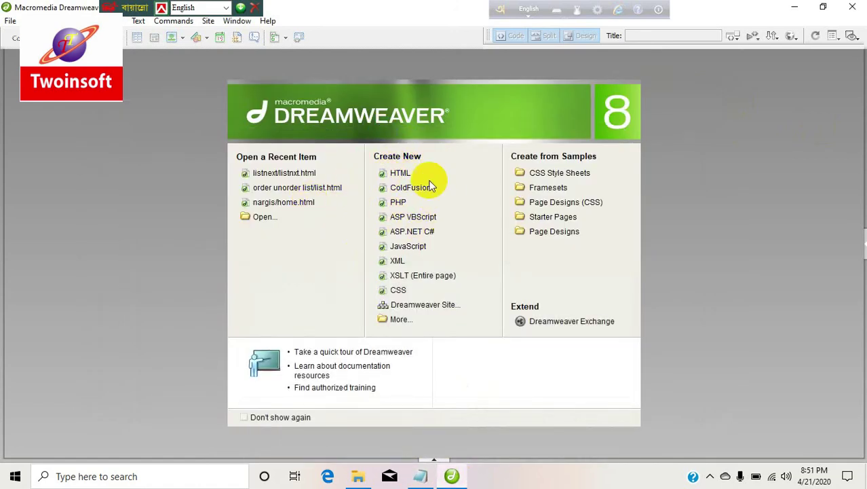
- Restart Dreamweaver from its desktop shortcut and create a new HTML document
click(854, 7)
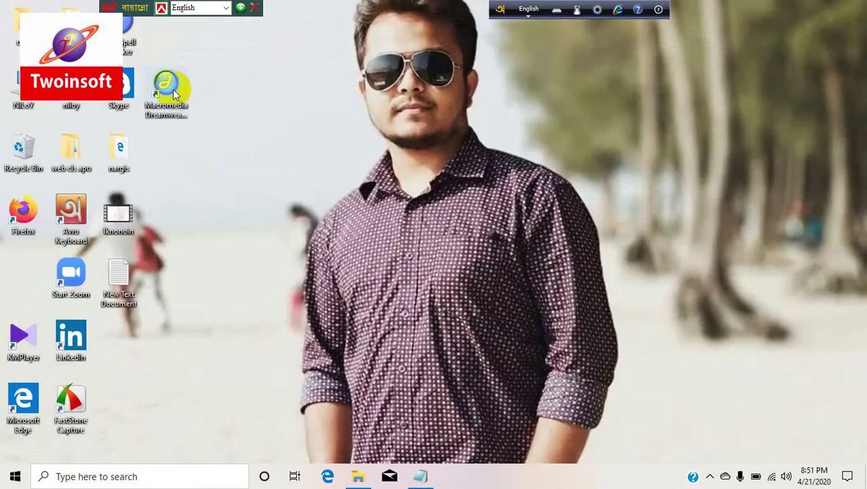
double_click(168, 87)
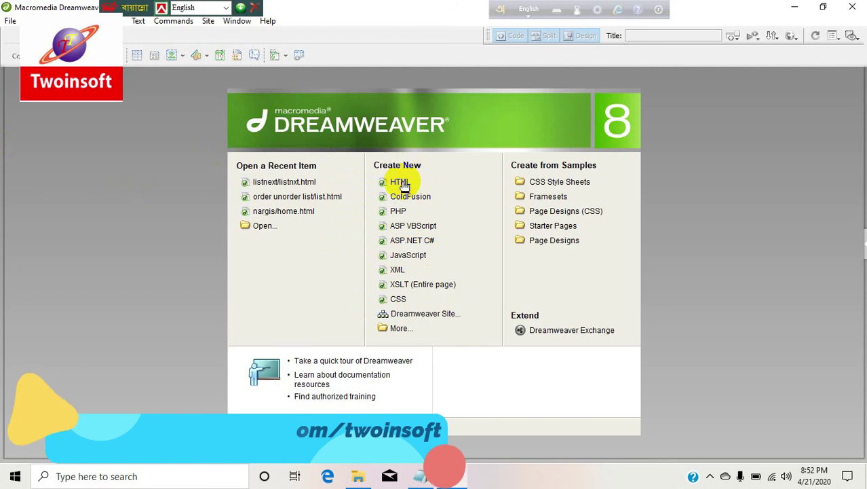
click(402, 183)
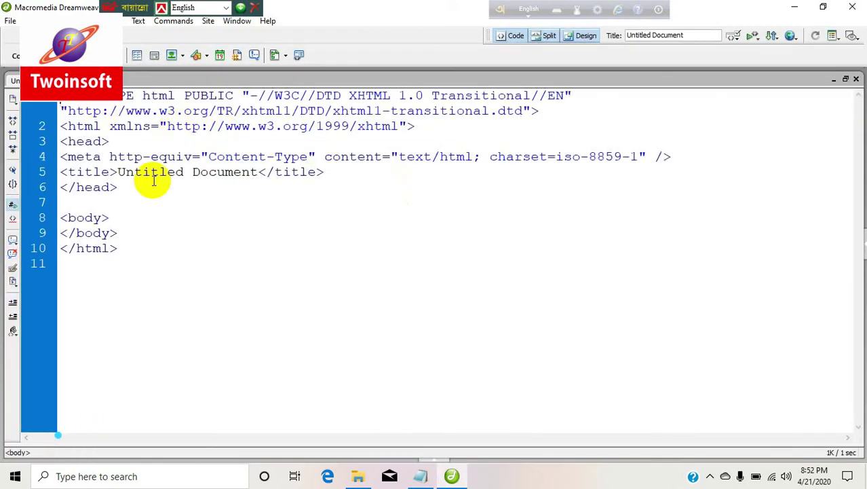
- Create a basic CSS page as a new document and return to the untitled HTML document
click(10, 21)
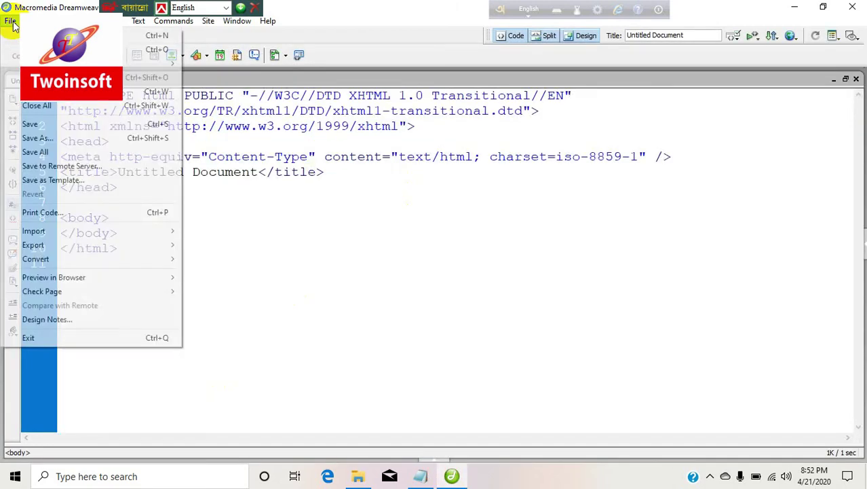
click(34, 32)
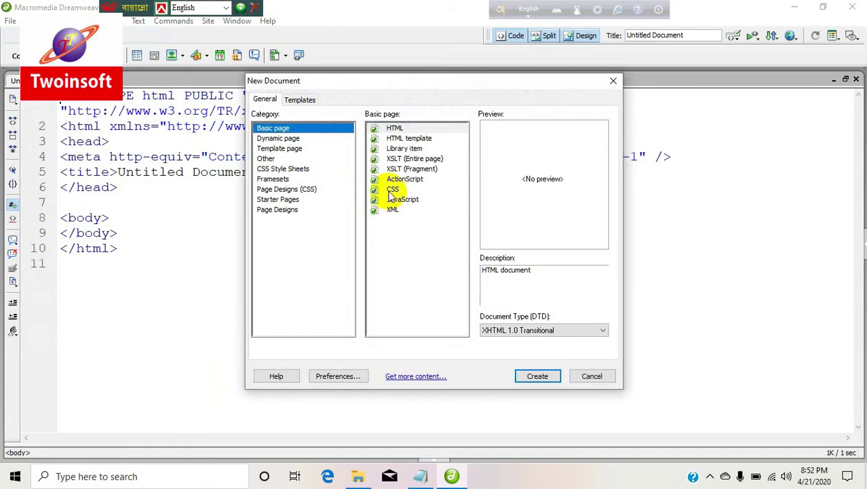
click(392, 189)
click(543, 375)
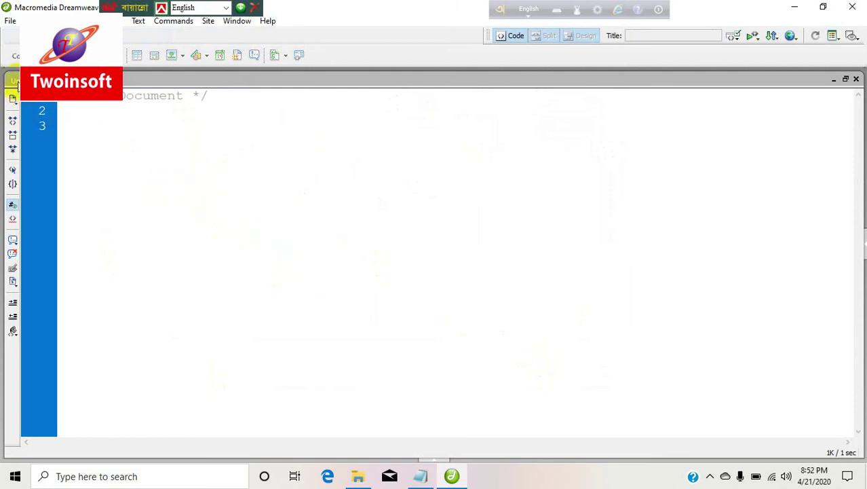
click(11, 22)
click(334, 169)
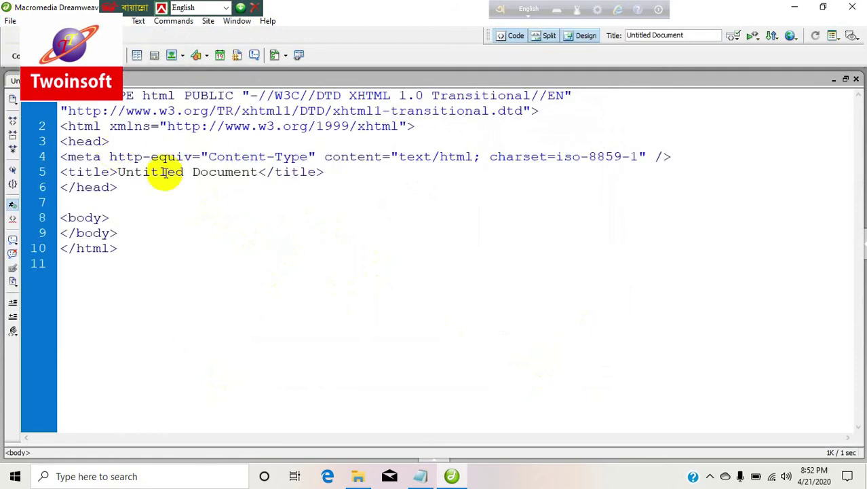
- Insert blank lines inside the body element and add the text "welcome to twoinsoft" between them
click(129, 218)
key(Return)
key(Return)
key(Return)
key(Return)
key(Return)
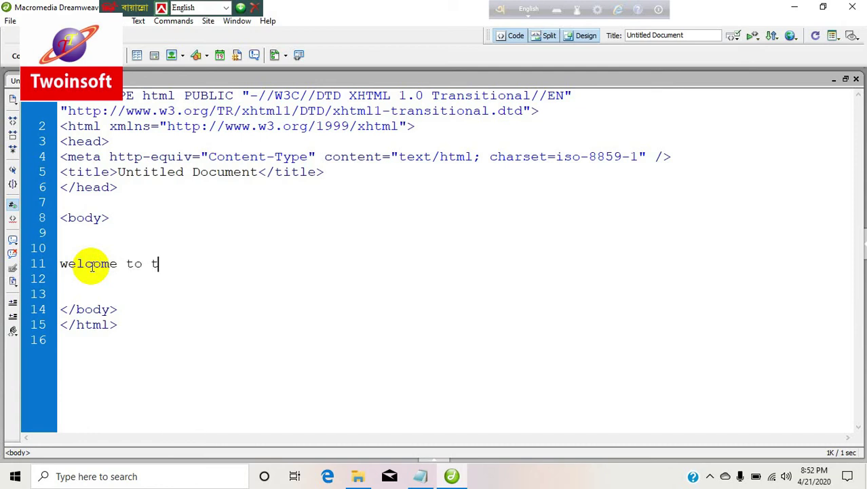
text(t)
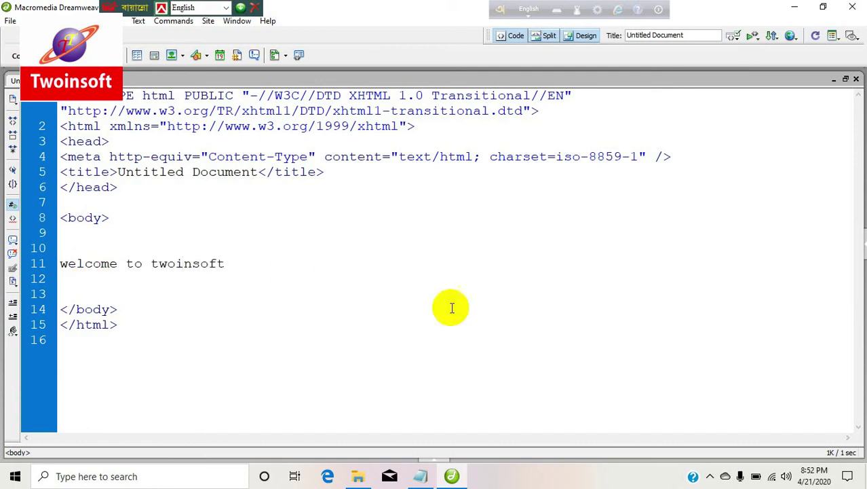
- Save the HTML document to the Desktop as home.html
click(11, 21)
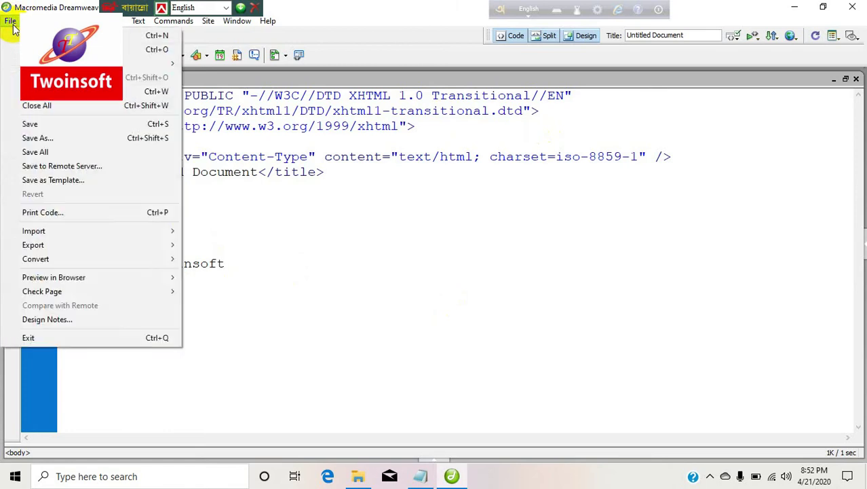
click(86, 129)
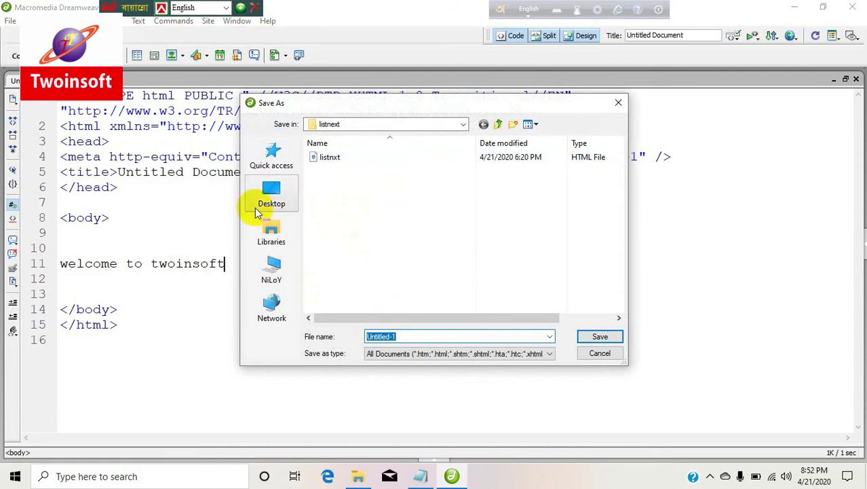
click(266, 191)
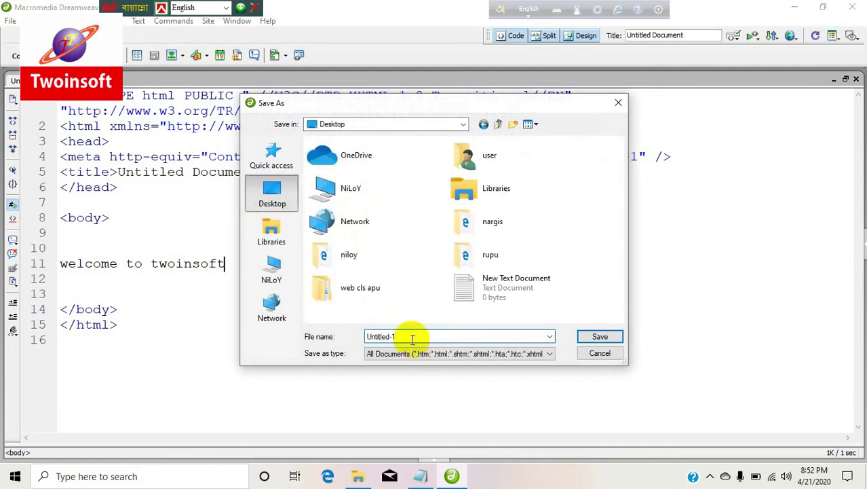
drag(412, 339, 323, 341)
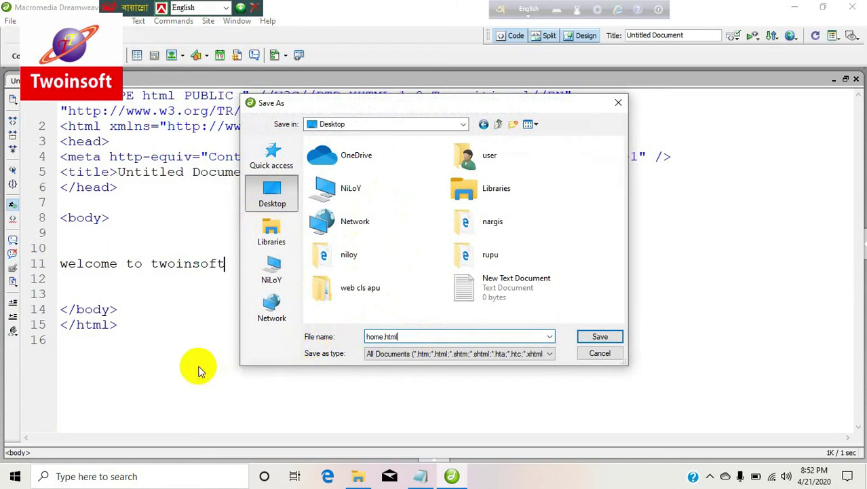
click(607, 338)
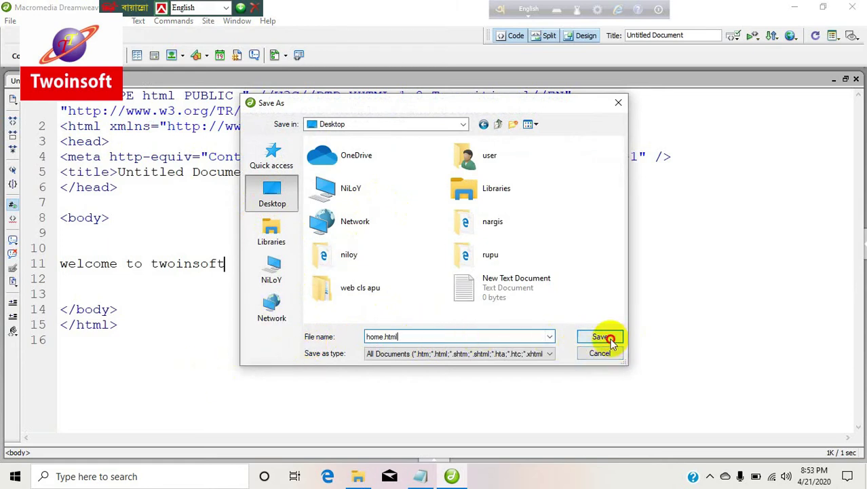
- View home.html from the desktop in Firefox, decline making it the default browser and close the browser
click(795, 7)
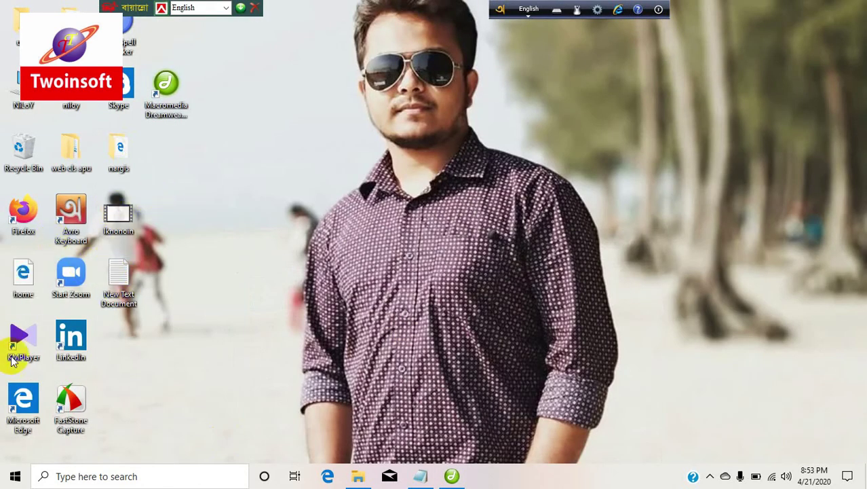
right_click(24, 271)
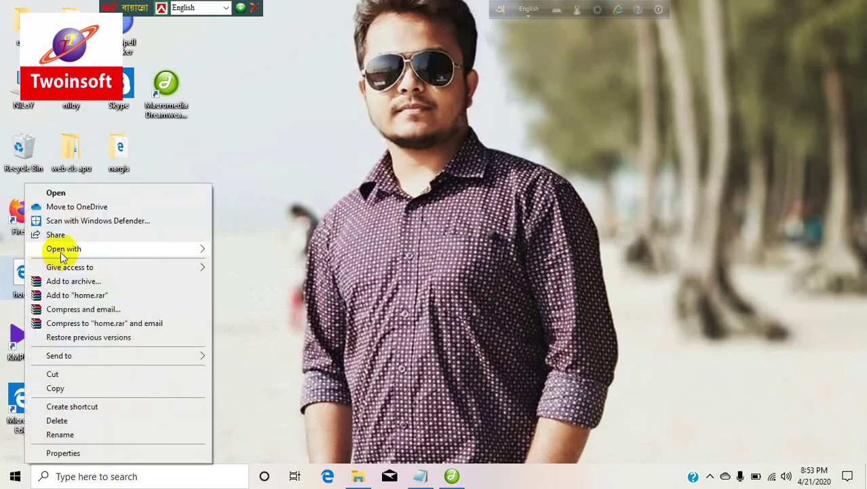
mouse_move(62, 252)
click(238, 264)
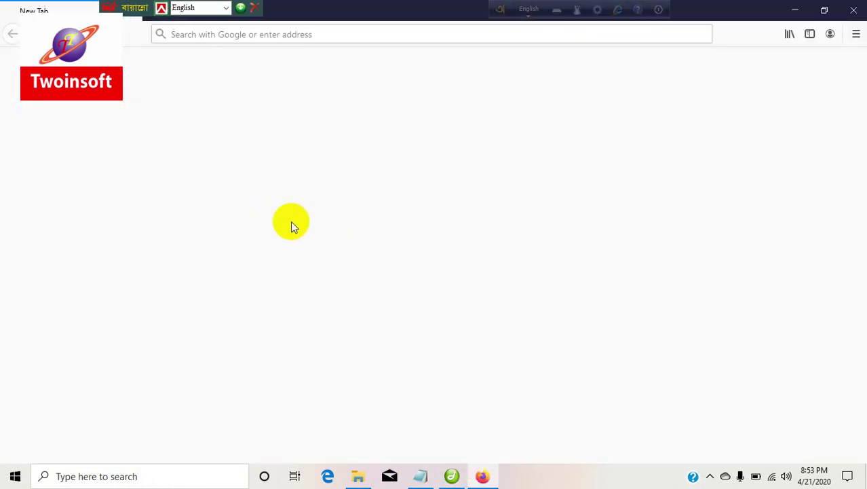
drag(8, 57, 161, 60)
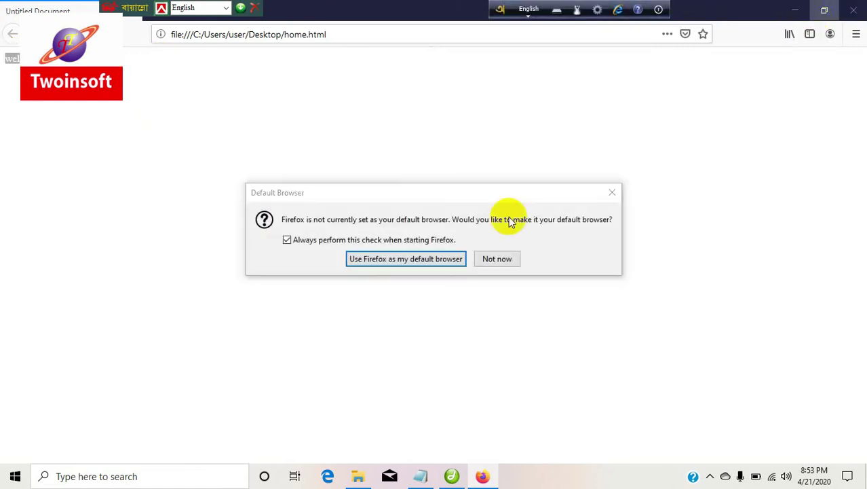
click(516, 256)
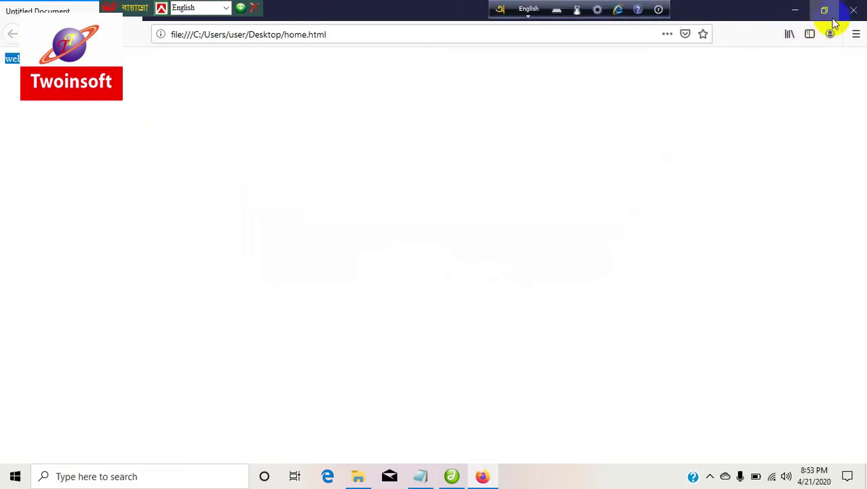
click(853, 10)
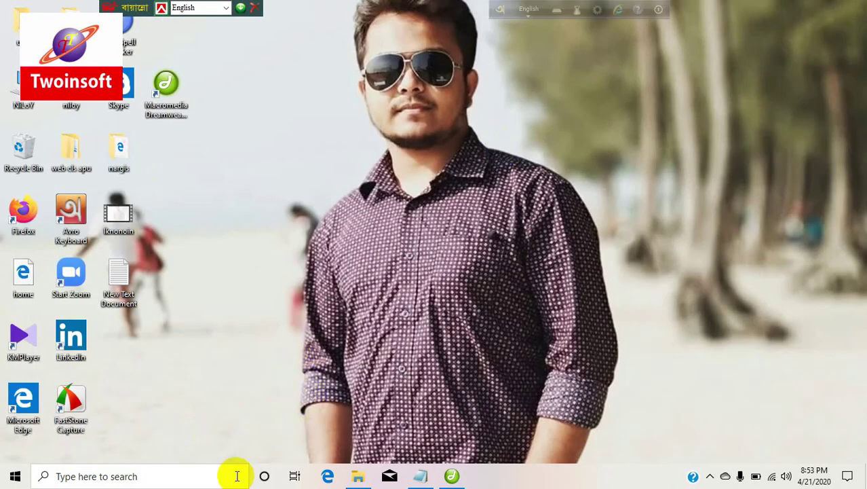
click(459, 419)
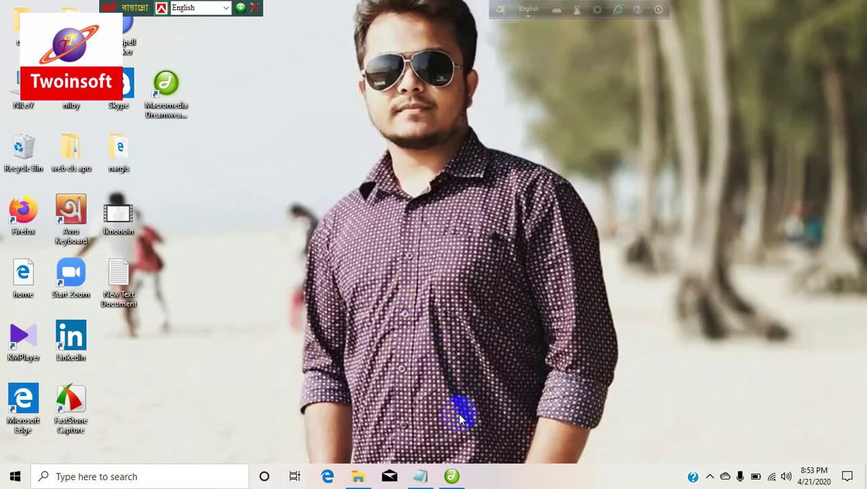
- Return to Dreamweaver 8, create another basic CSS page as a new document and close the program
click(451, 476)
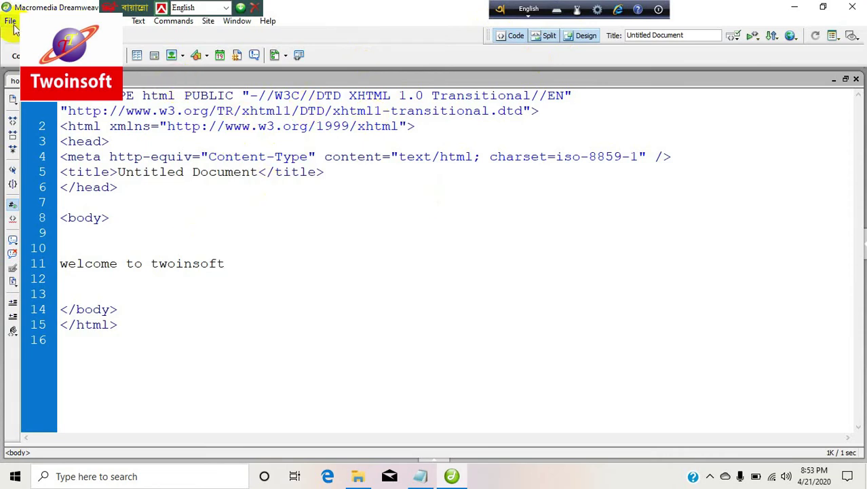
click(10, 22)
click(14, 35)
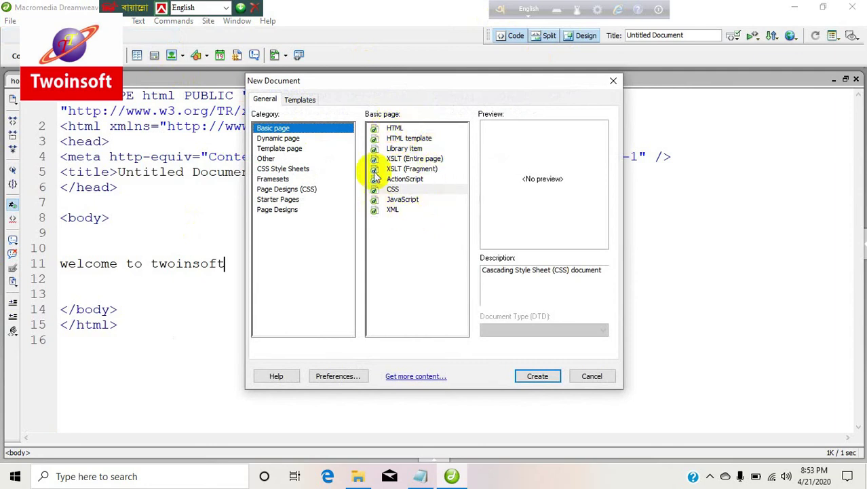
click(397, 190)
click(541, 375)
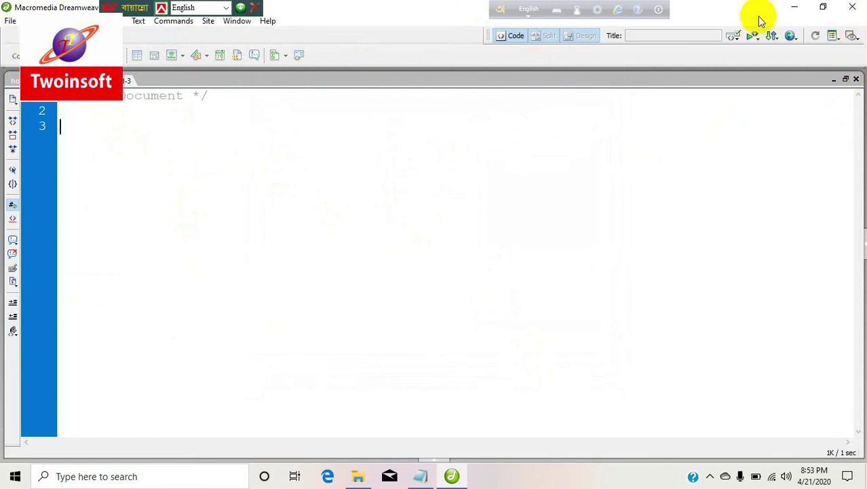
click(853, 9)
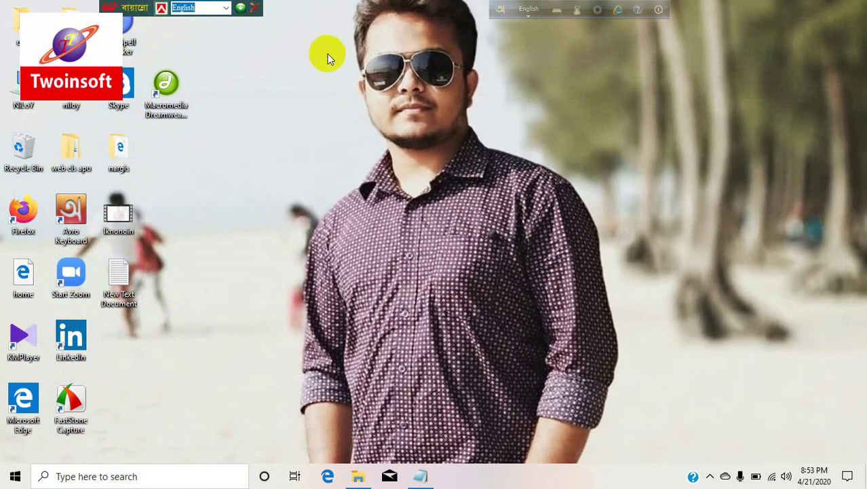
- Move the floating Bengali/English language toolbar clear of the desktop icons
drag(288, 172, 546, 303)
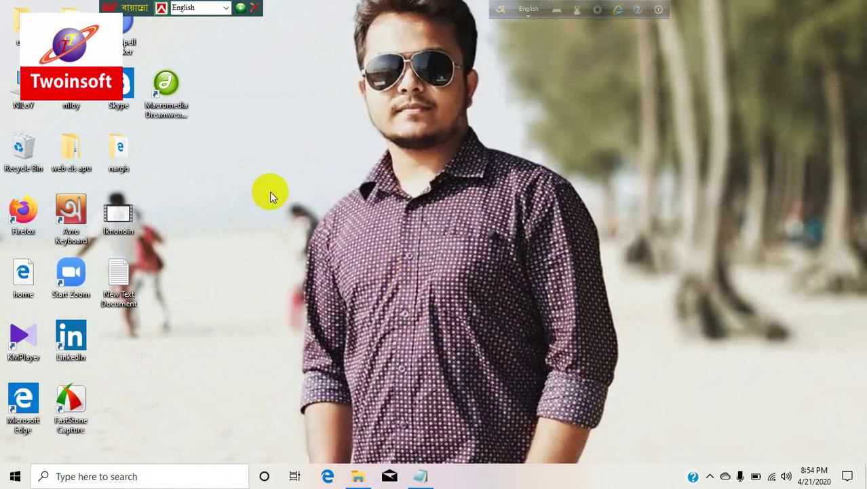
drag(133, 5, 297, 7)
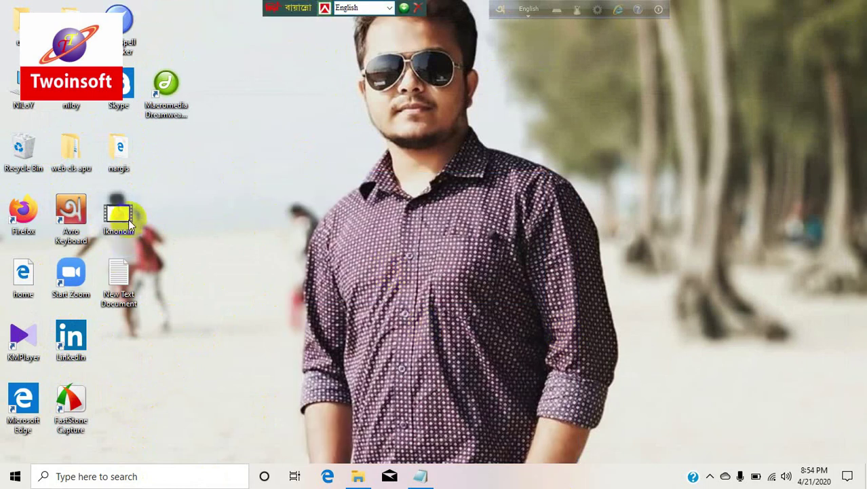
- View the desktop file New Text Document in Dreamweaver 8 and close the program
click(126, 295)
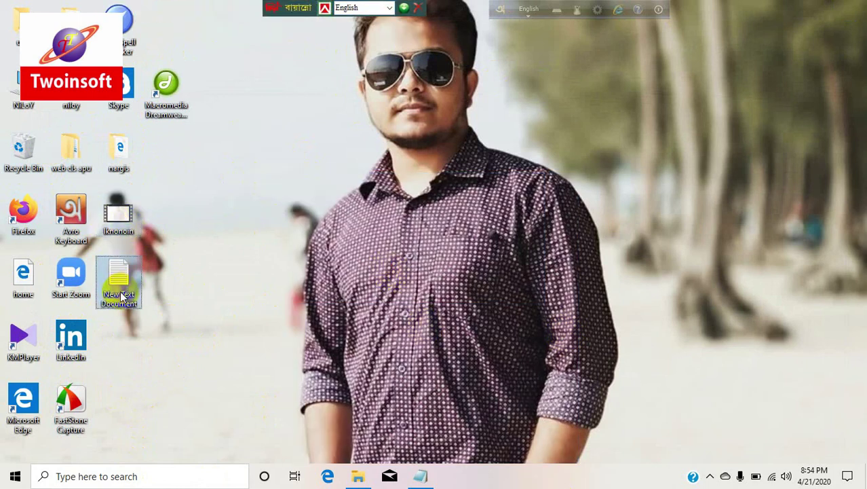
right_click(131, 286)
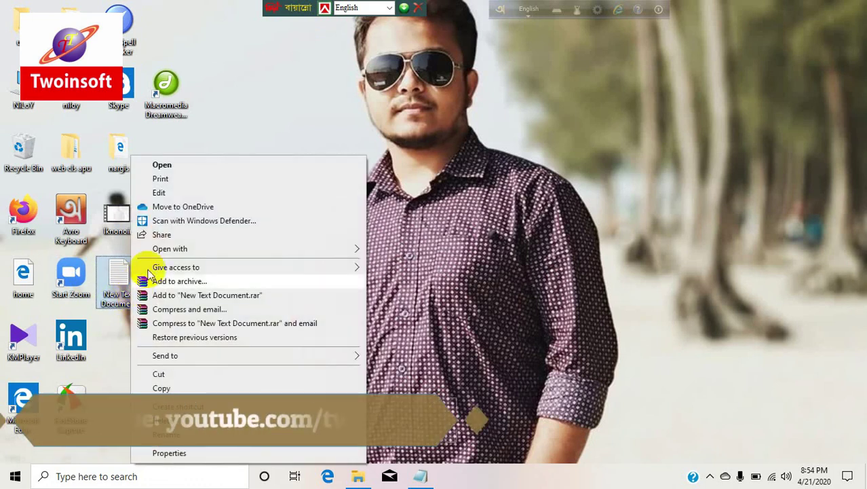
mouse_move(174, 249)
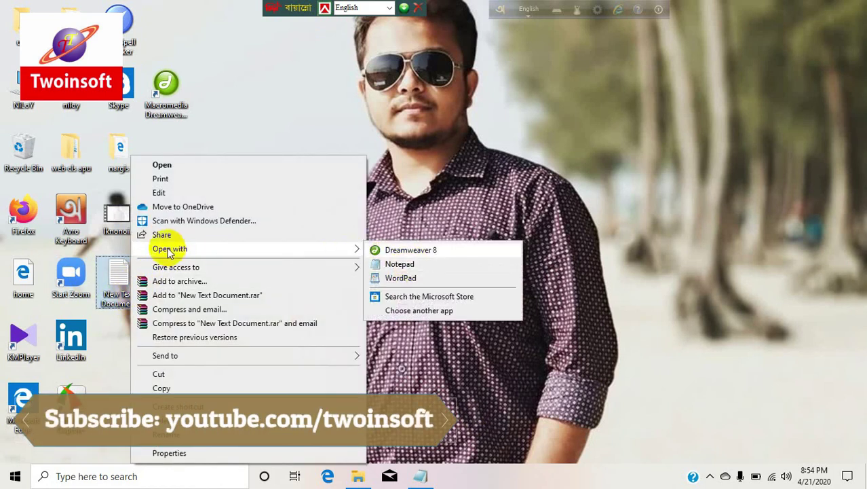
click(112, 267)
right_click(112, 266)
mouse_move(155, 249)
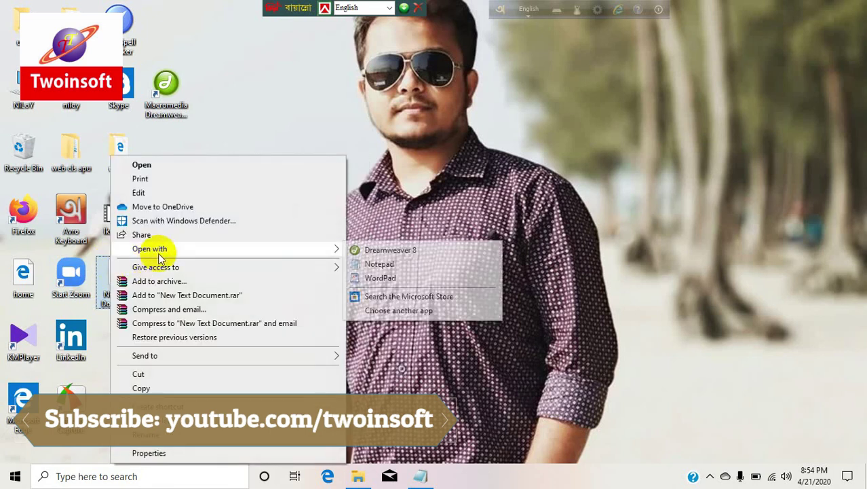
click(395, 251)
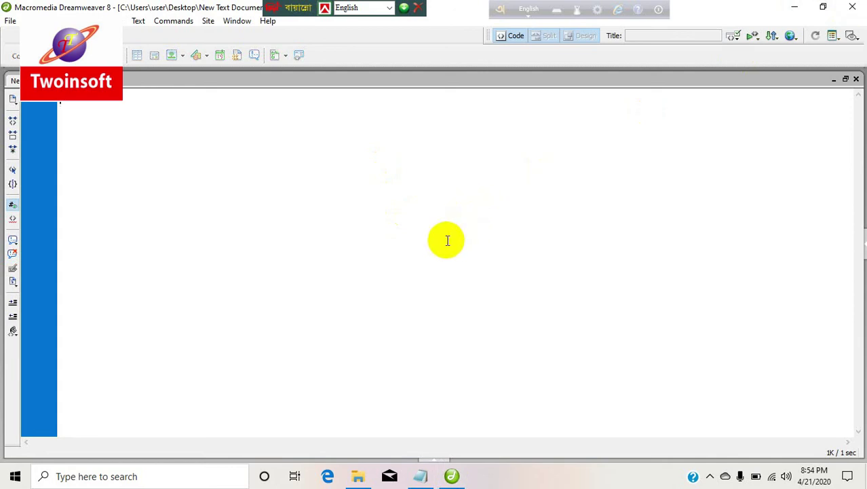
click(853, 6)
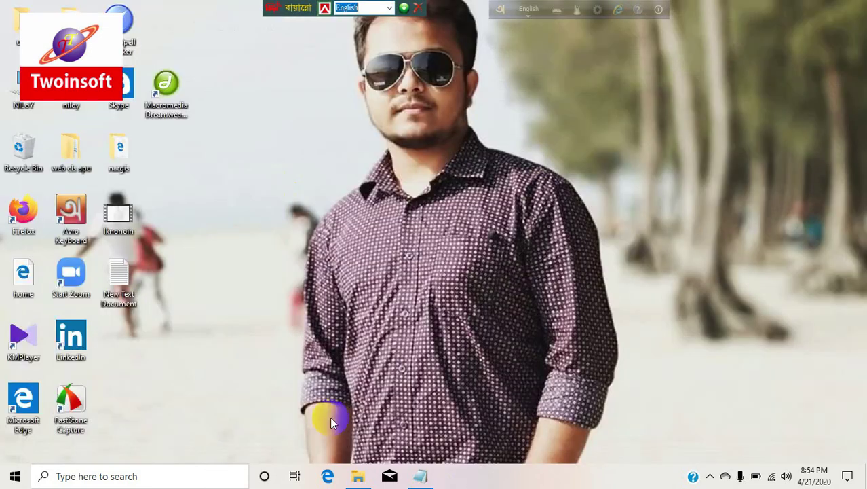
- Open New Text Document from the desktop in Dreamweaver 8 and enter the web address ending in "com/twoinsoft" on its first line
right_click(114, 291)
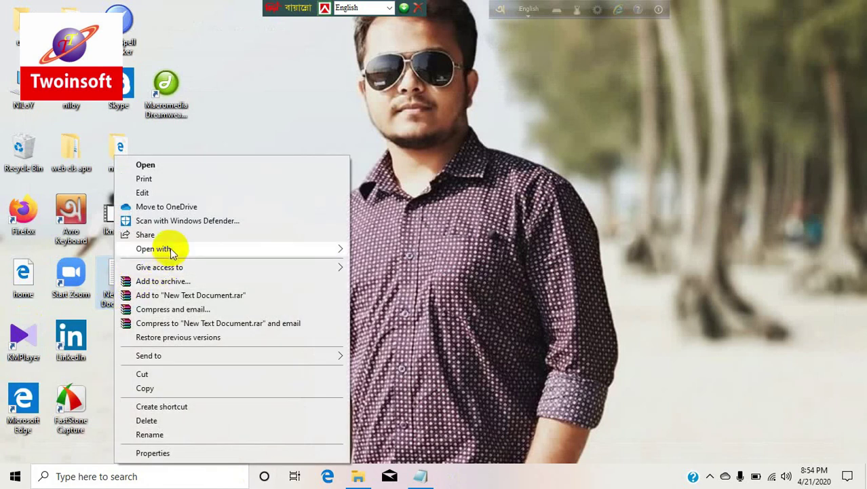
mouse_move(255, 246)
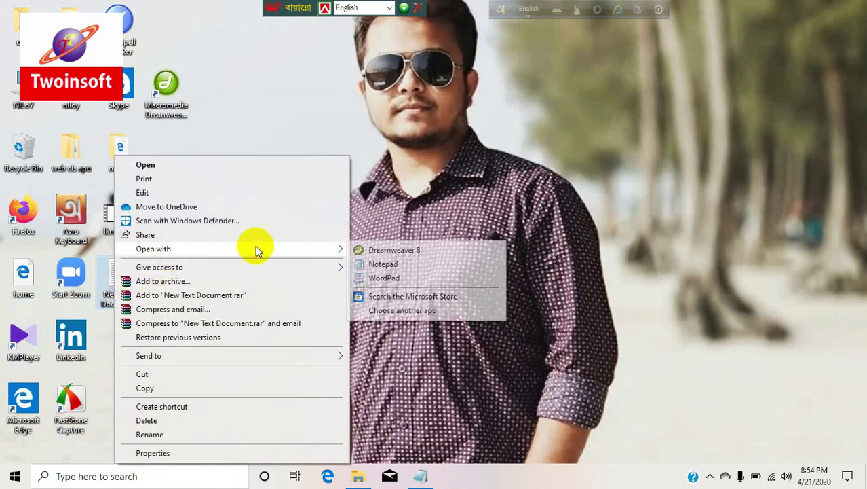
click(370, 251)
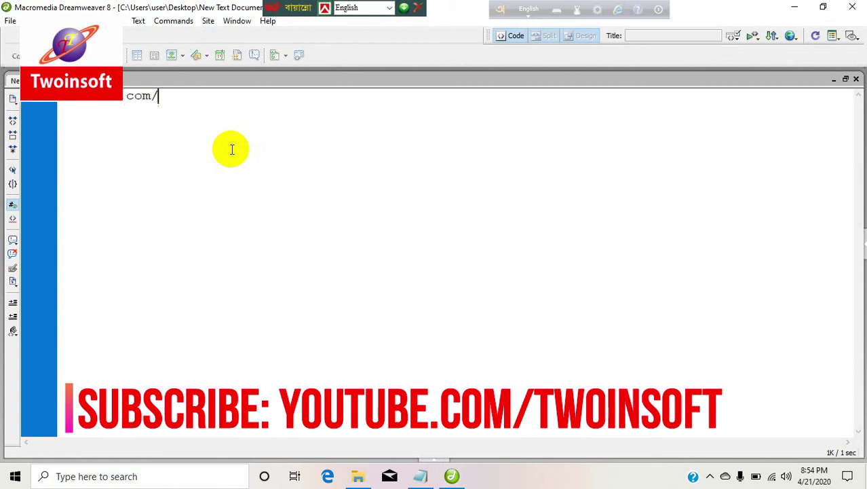
text(soft)
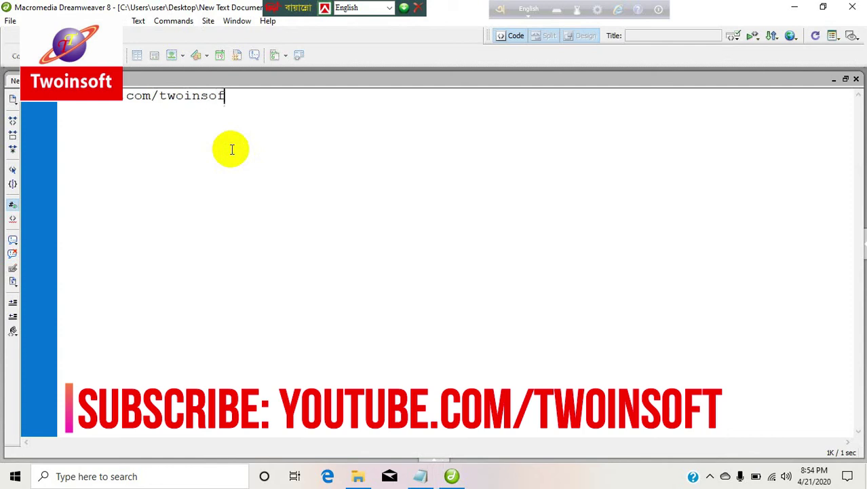